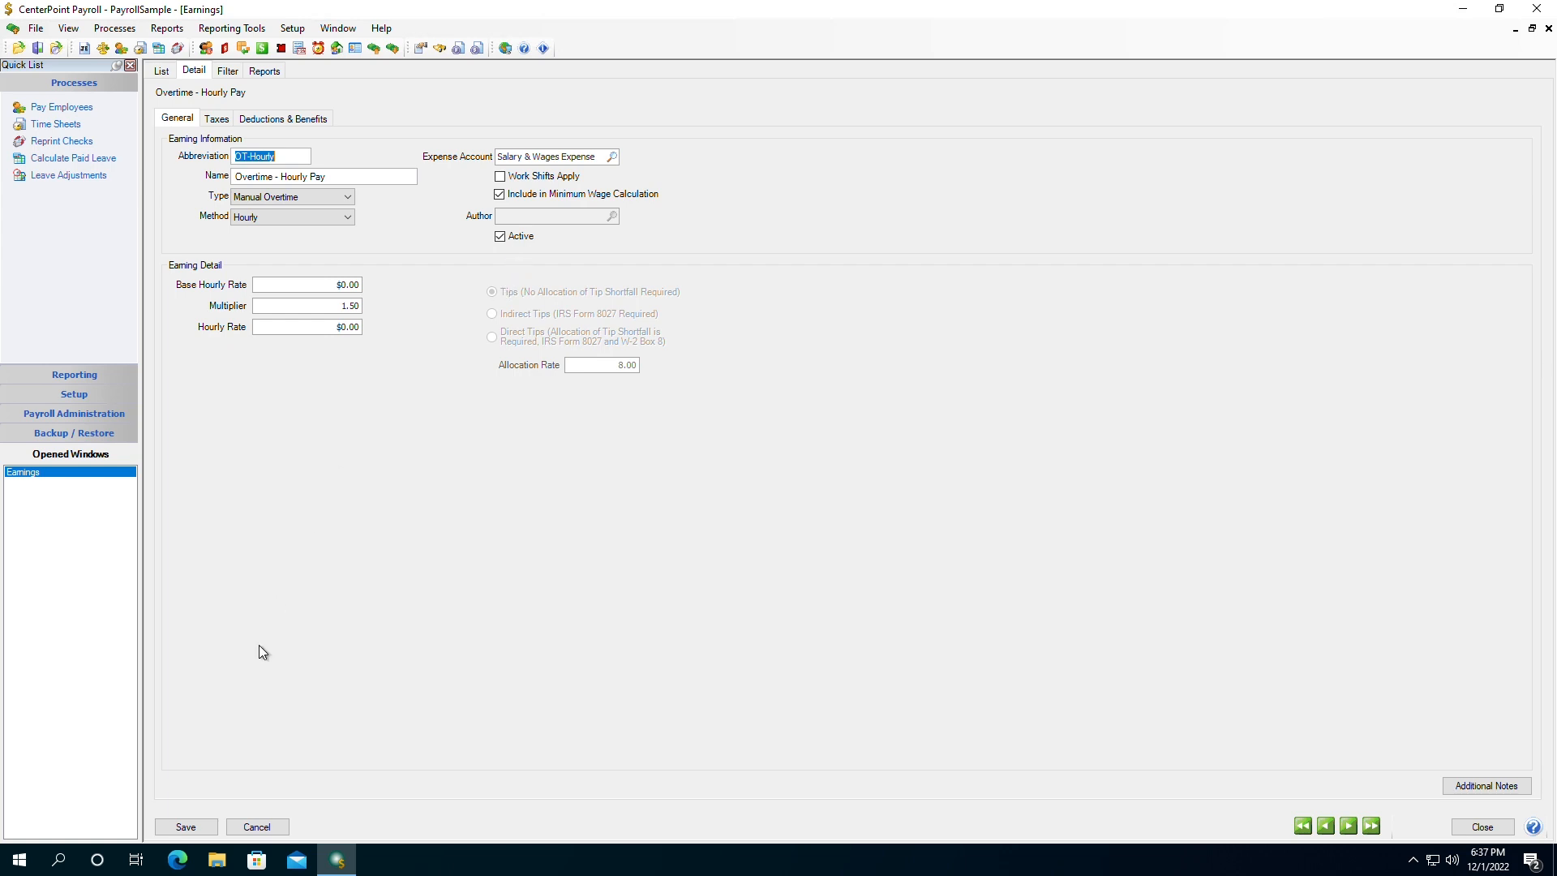
Step: Save the Overtime - Hourly Pay earning and show the list options for adding it to employees
left_click(191, 830)
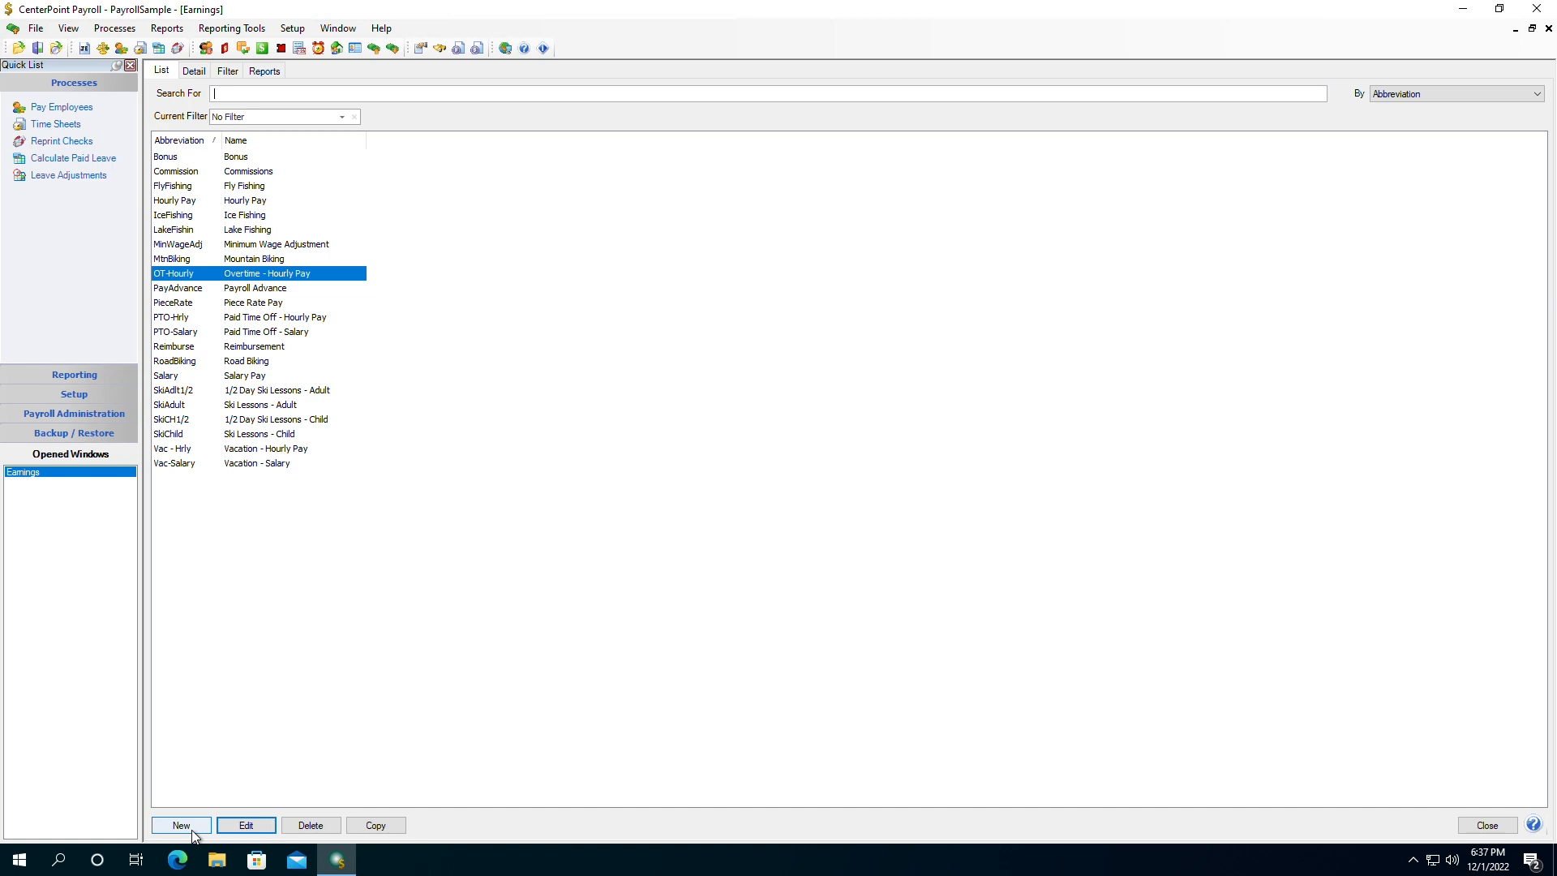
right_click(276, 279)
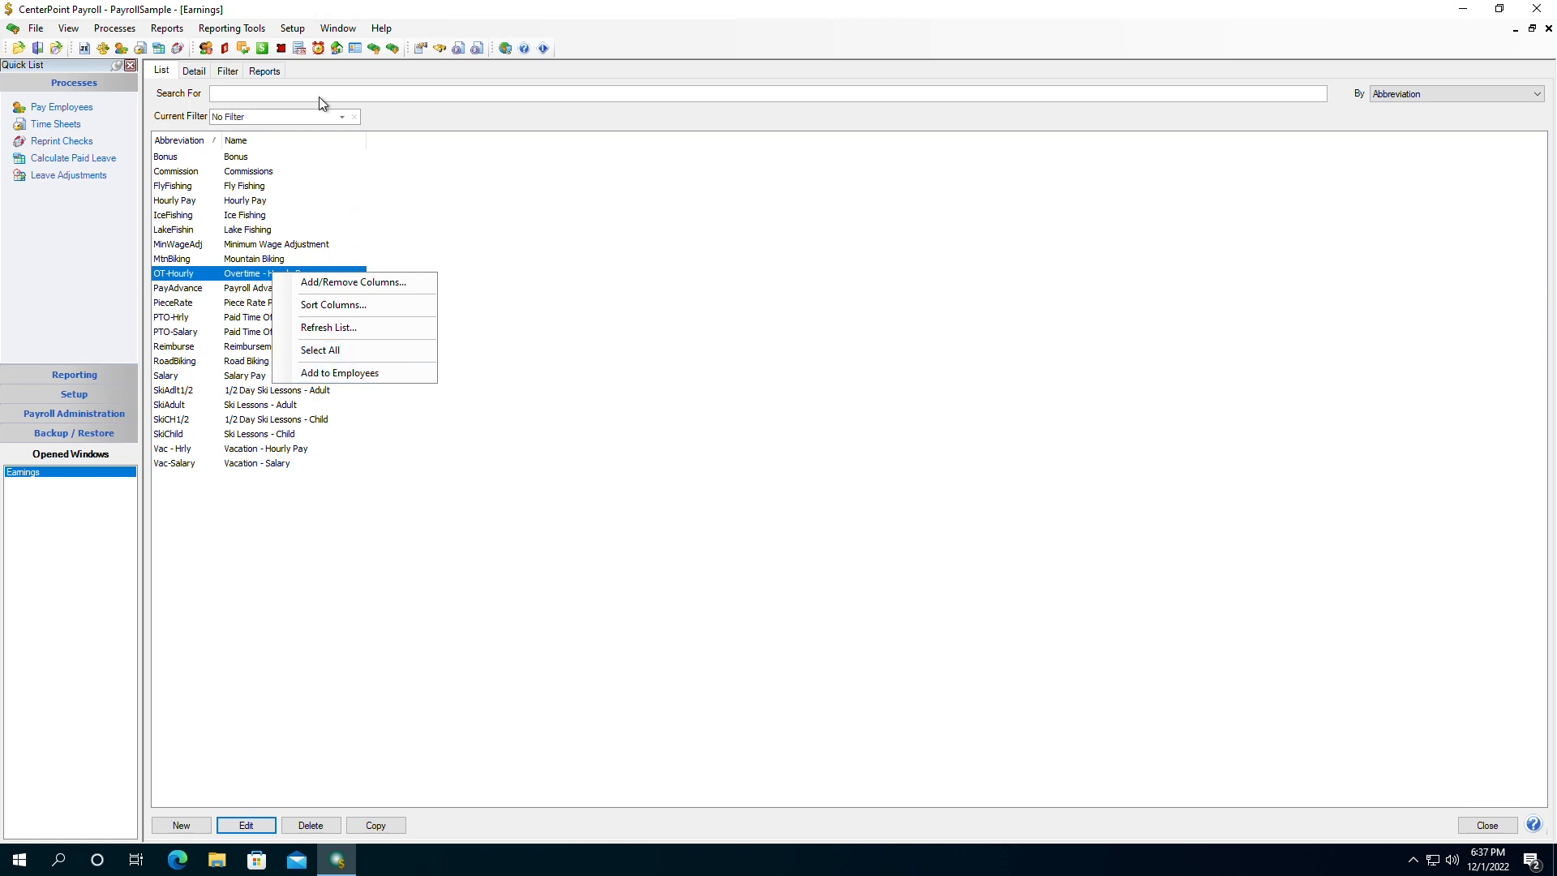
Step: Open the first employee's record, review the OT-Hourly earning's details, and save the record
left_click(293, 28)
left_click(321, 46)
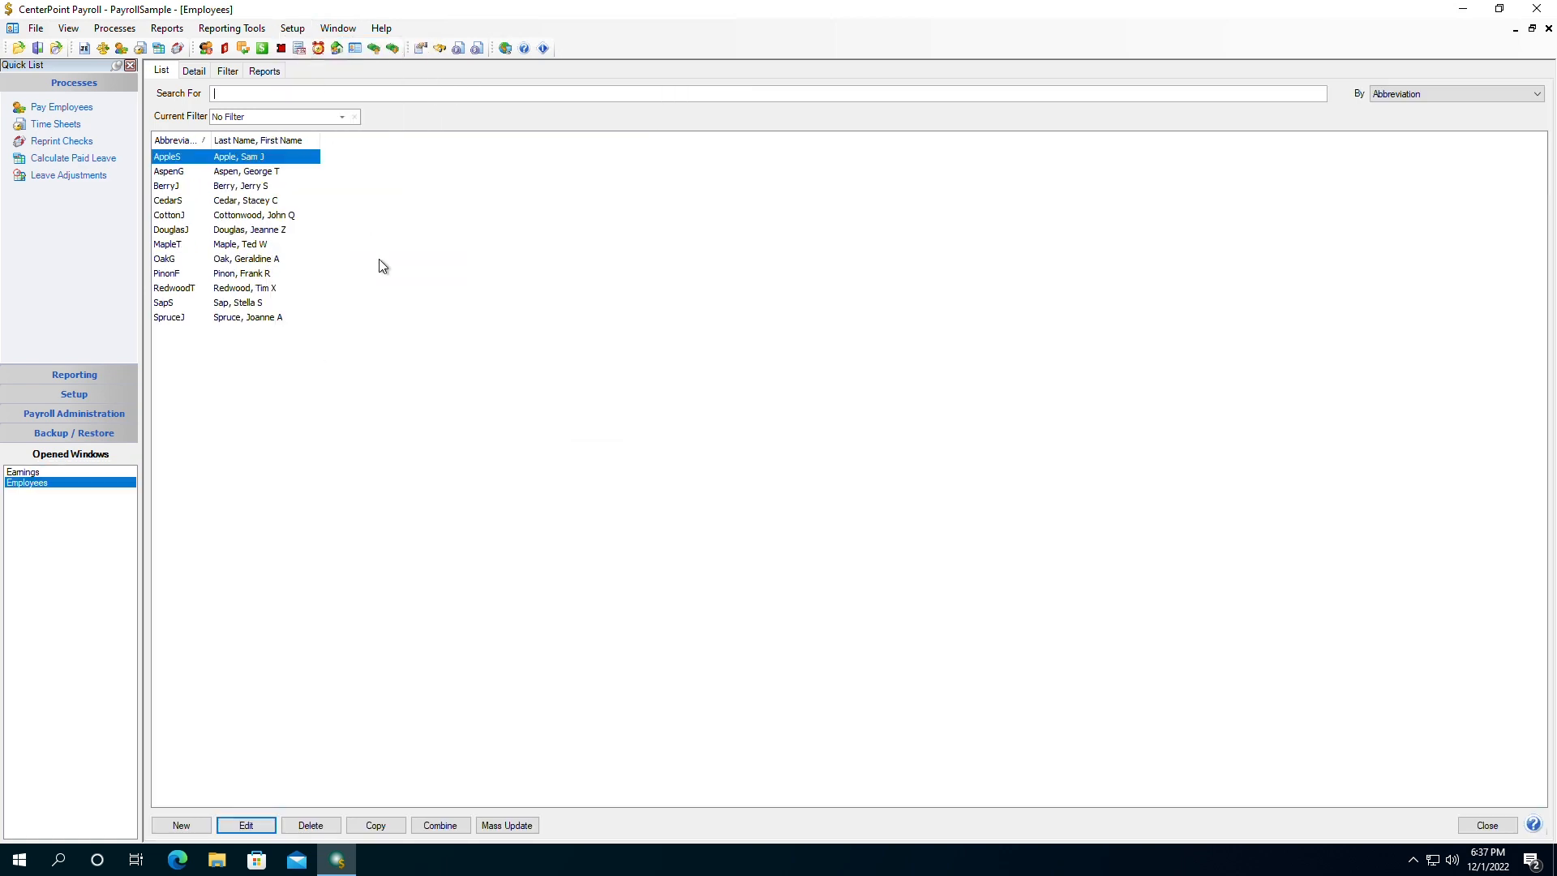
double_click(228, 162)
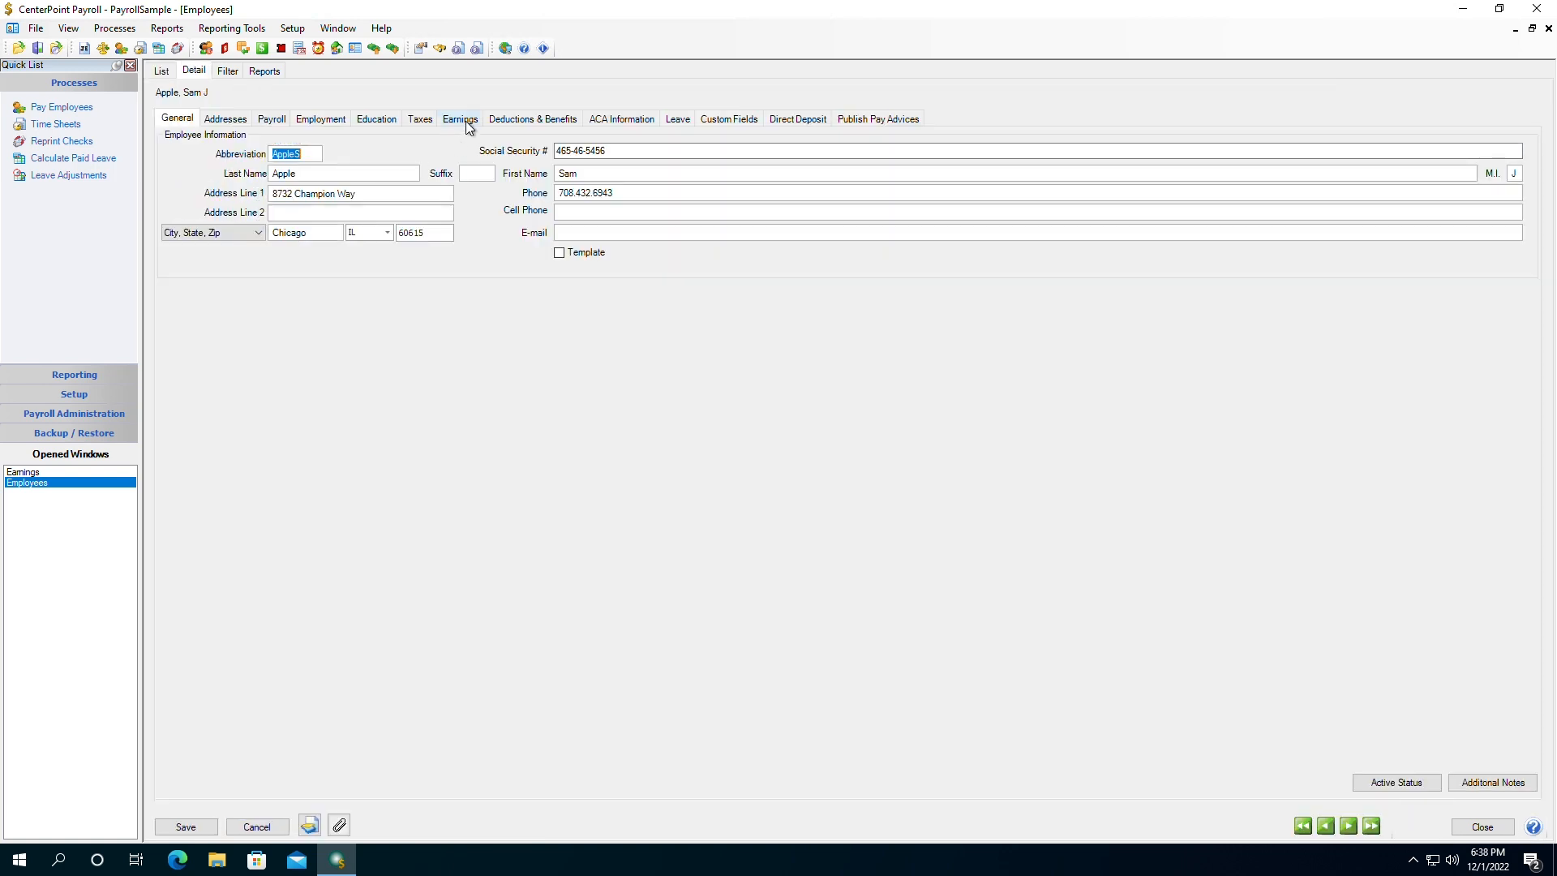
left_click(462, 120)
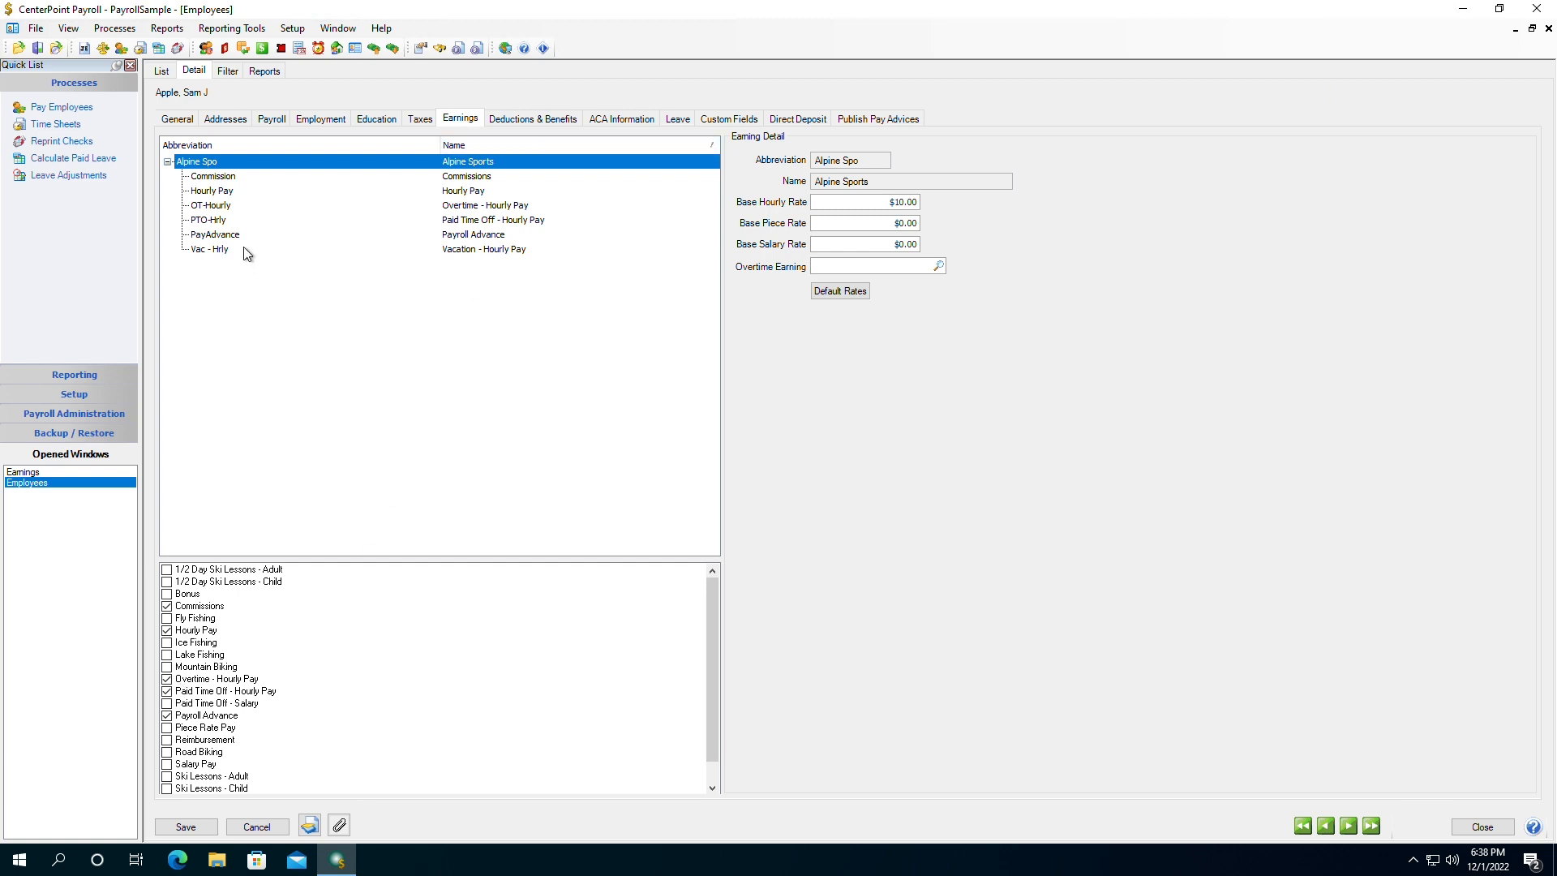
left_click(211, 207)
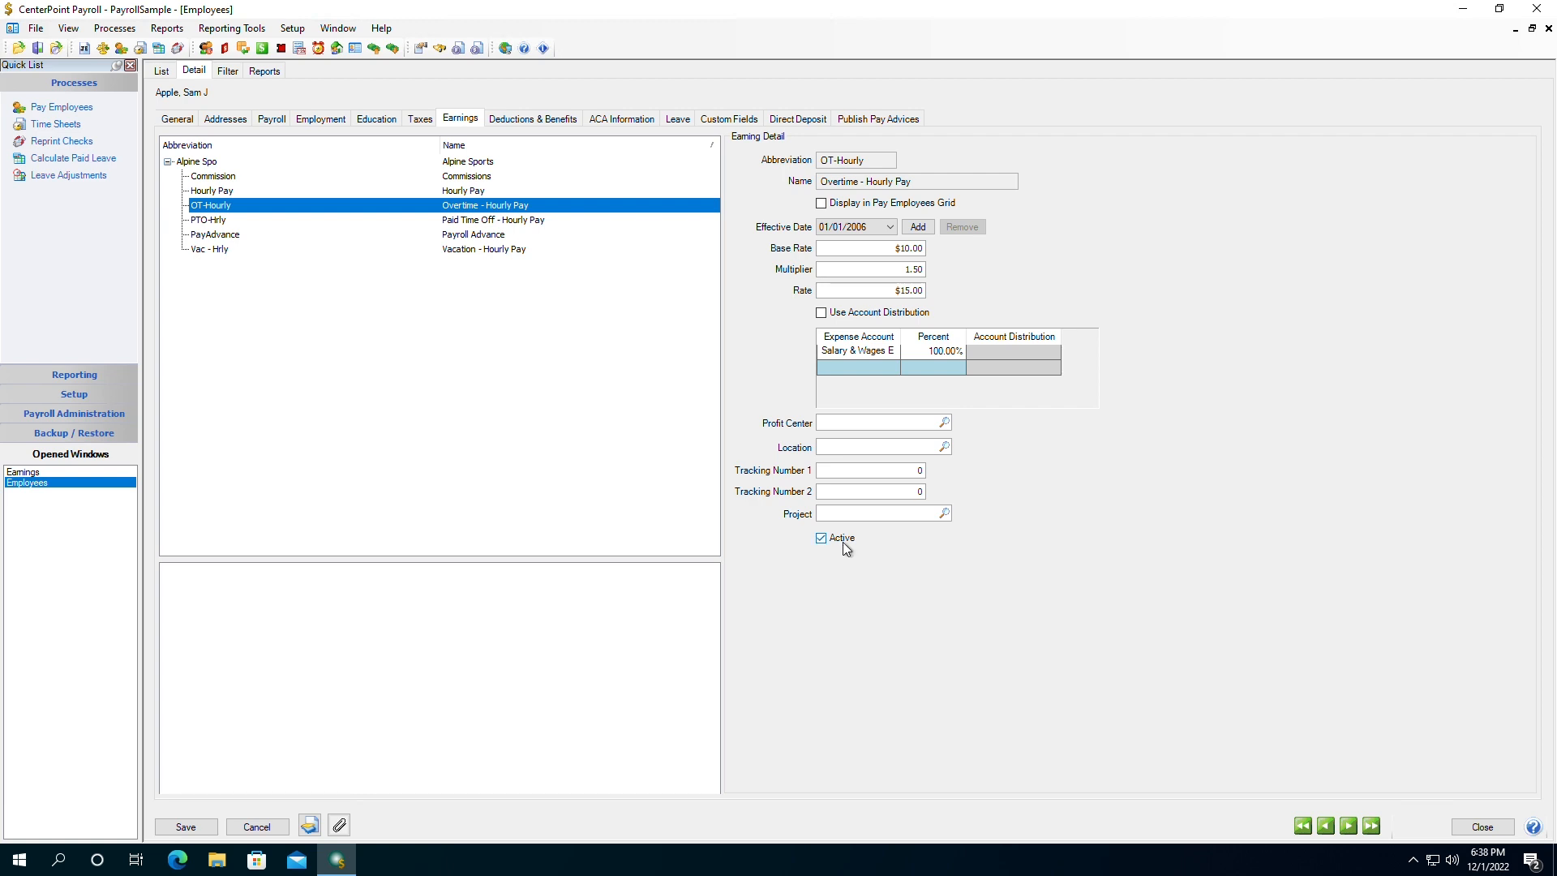
left_click(186, 828)
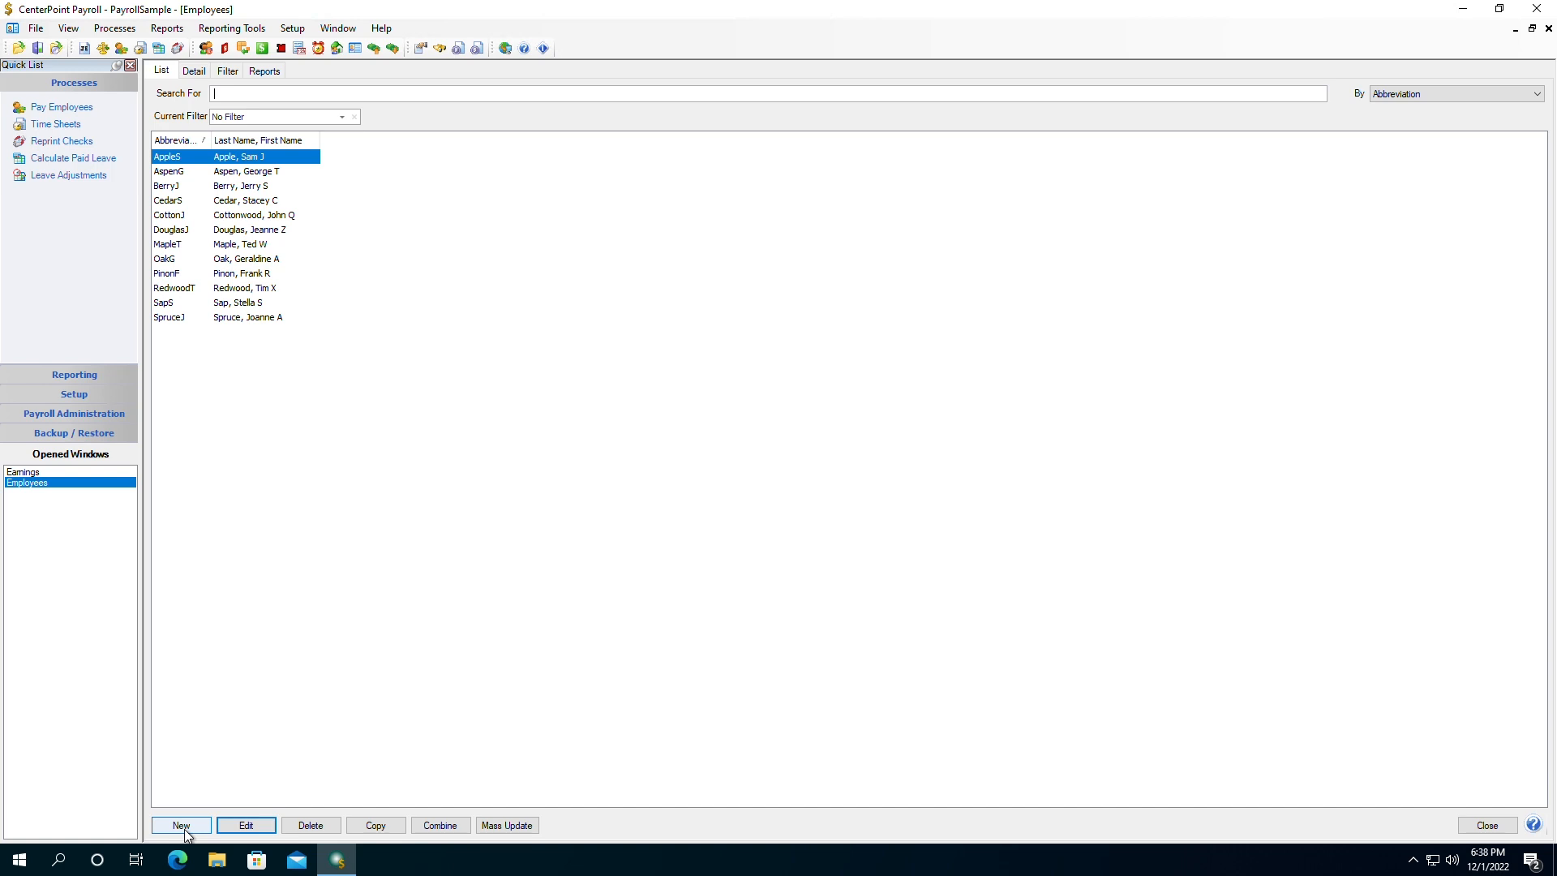
Step: Open Time Sheets, review the first employee's time entries, and save the time sheet
left_click(126, 31)
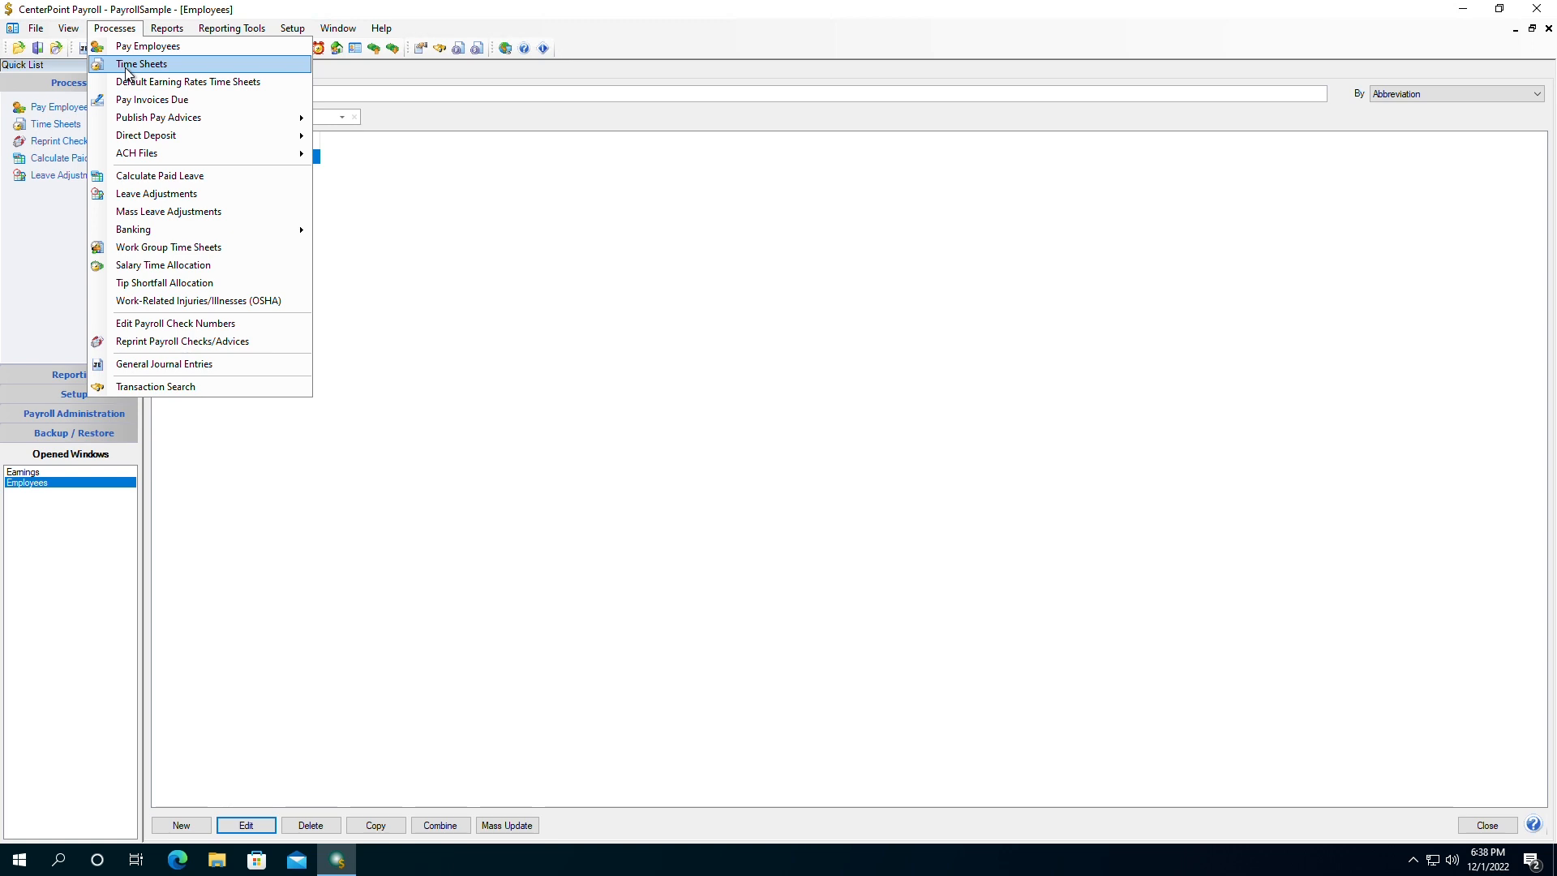
left_click(127, 65)
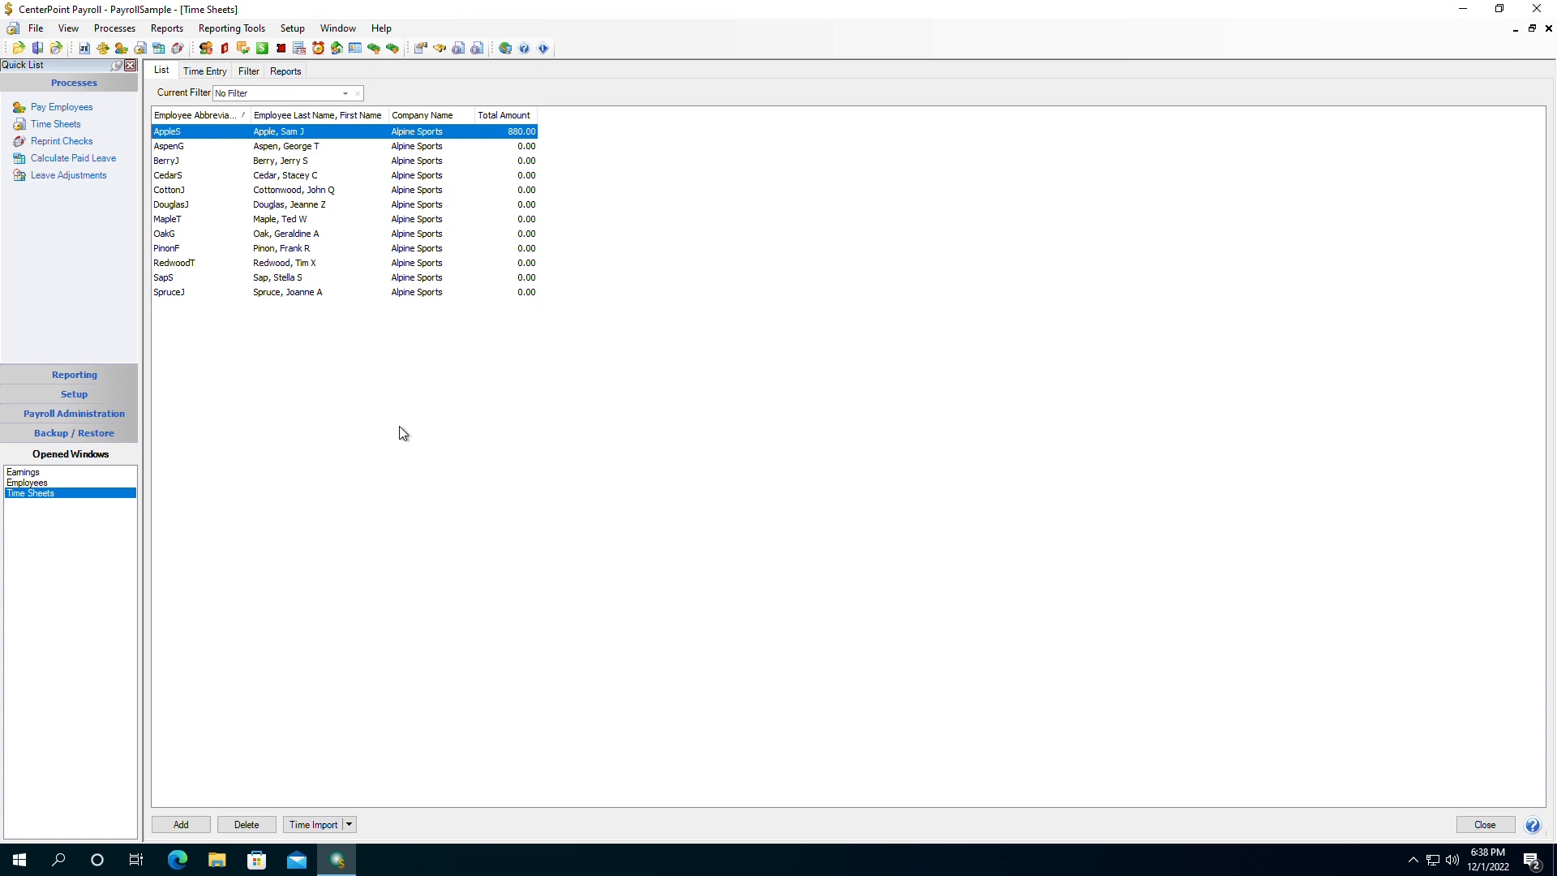
double_click(283, 137)
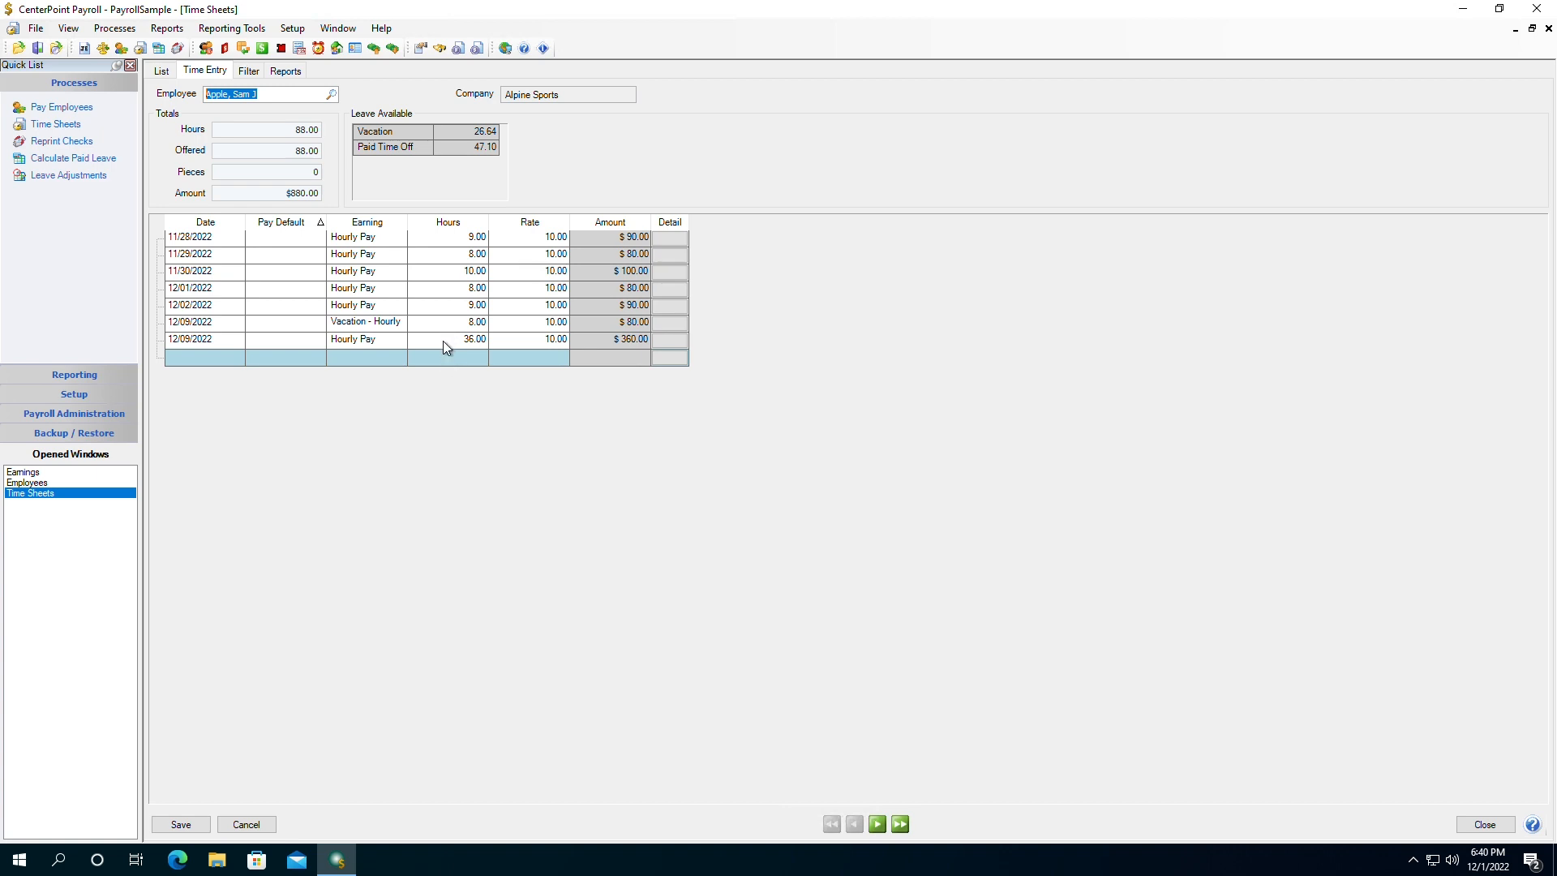
left_click(202, 827)
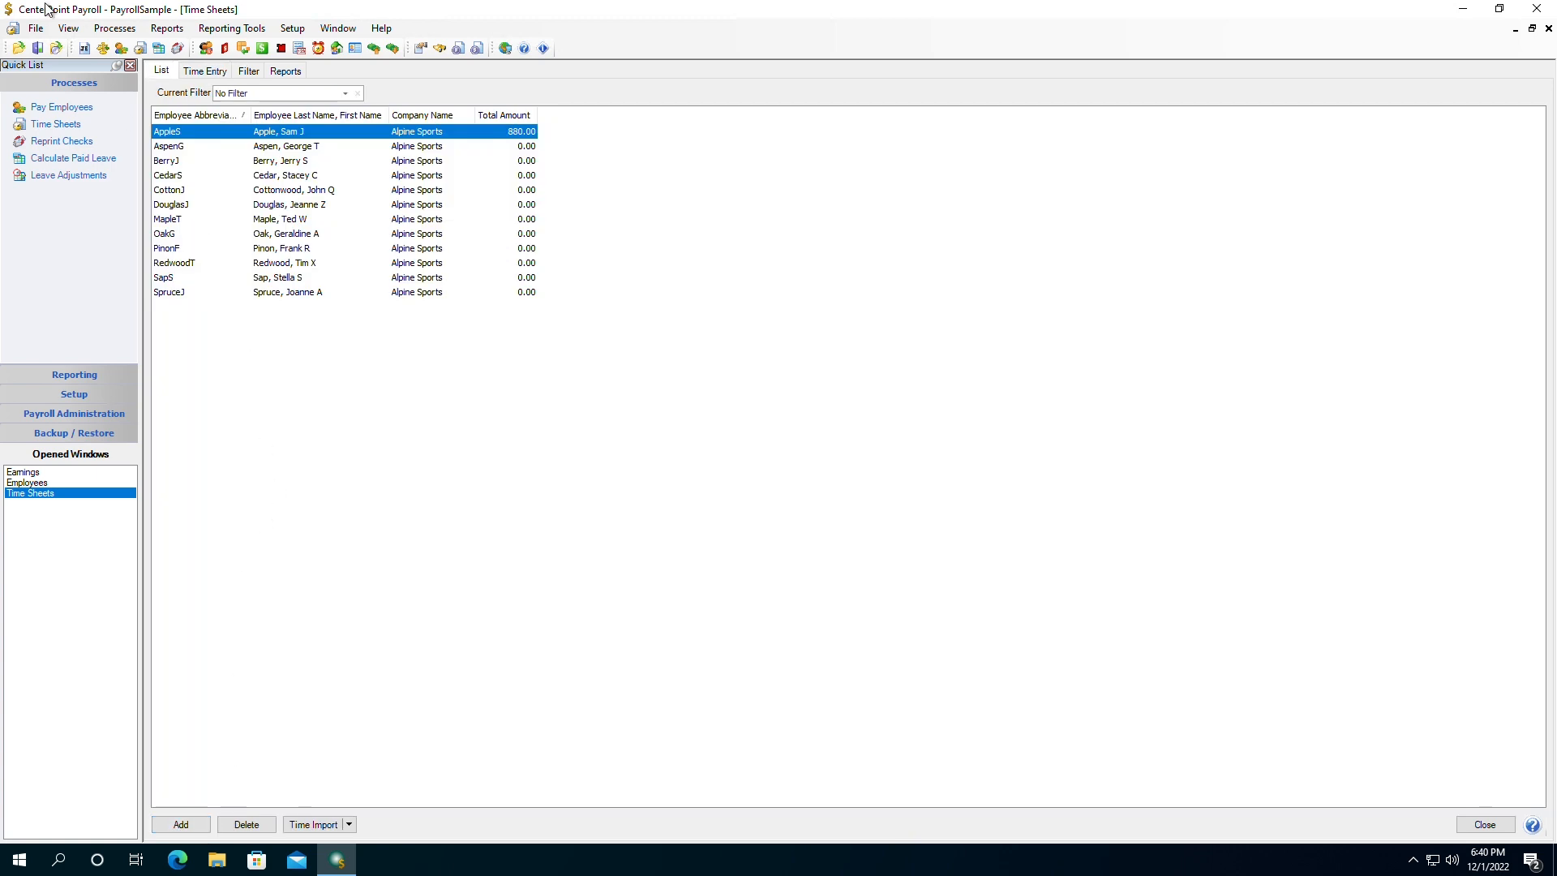
Step: Start a new pay run in Pay Employees
left_click(112, 35)
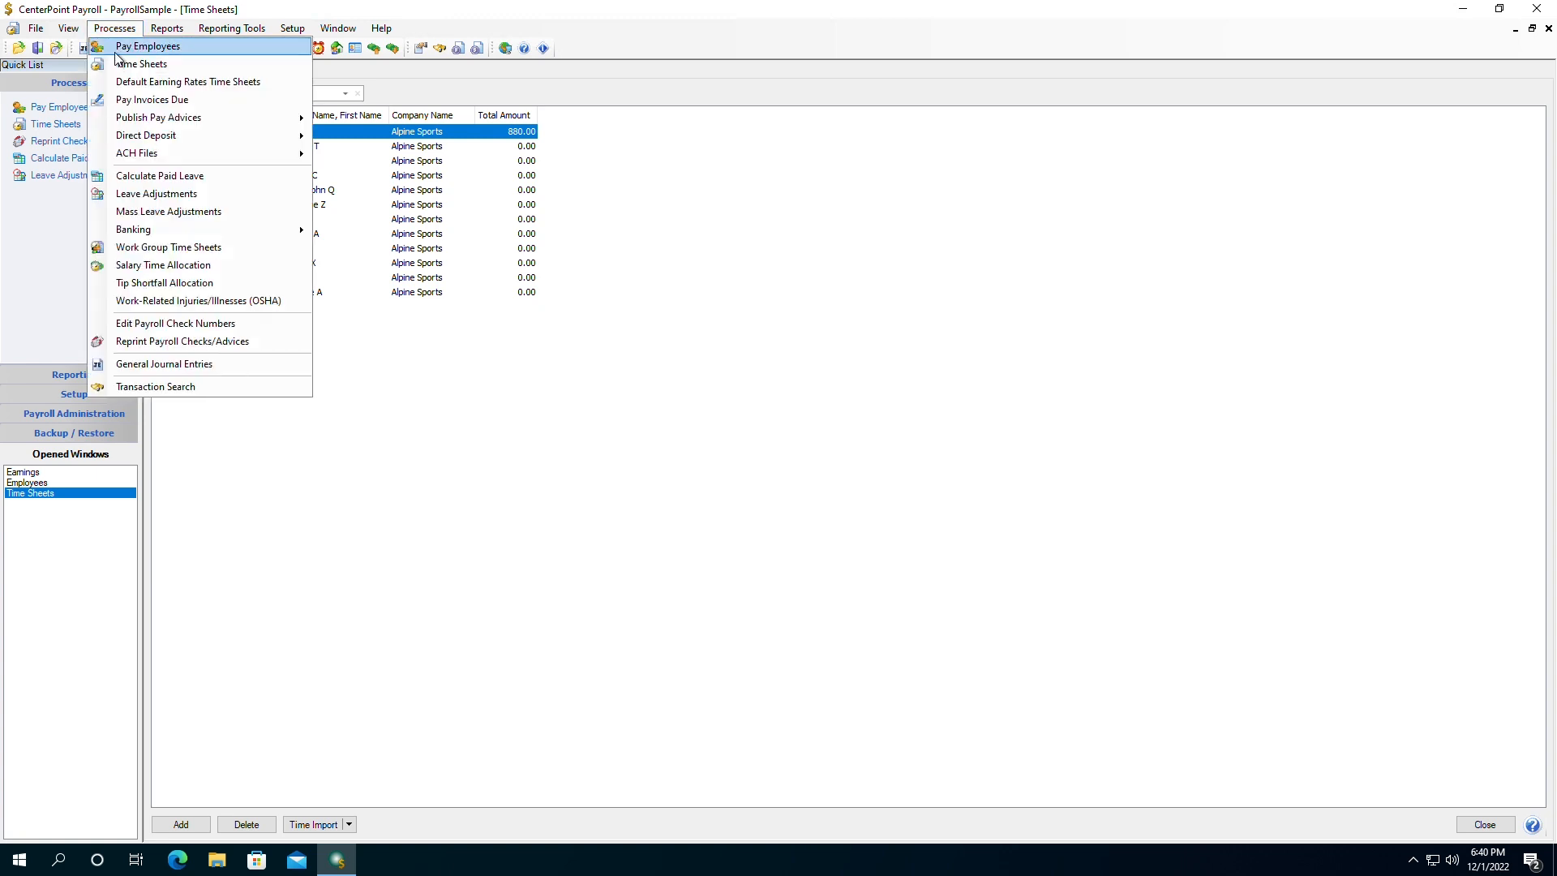
left_click(122, 49)
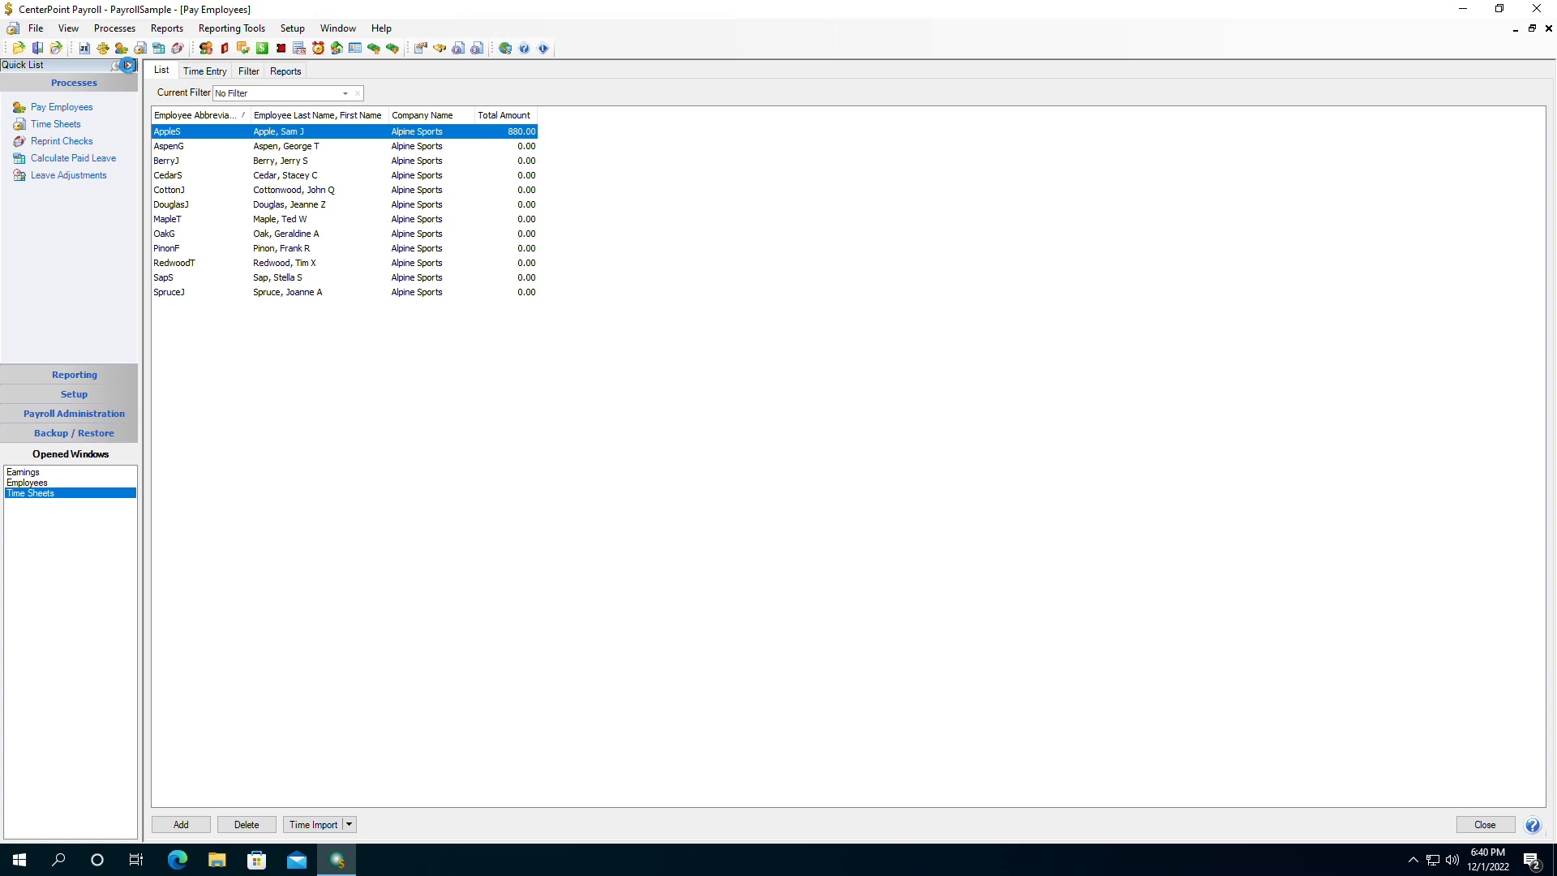
left_click(194, 827)
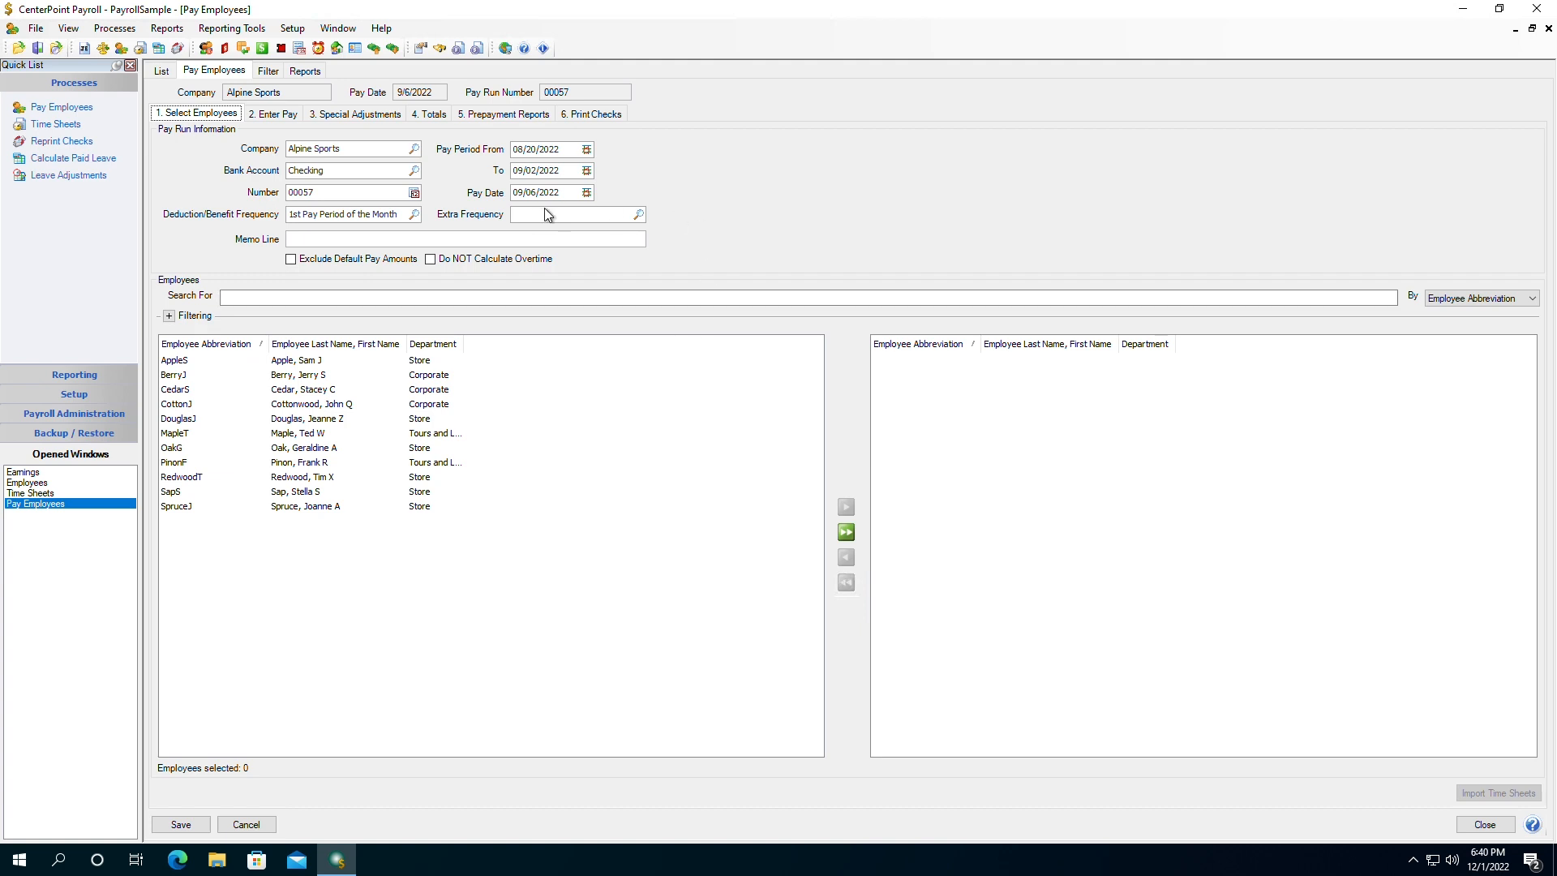
Step: Set the pay period from 11/27/2022 to 12/10/2022 and the pay date to 12/16/2022
left_click(587, 148)
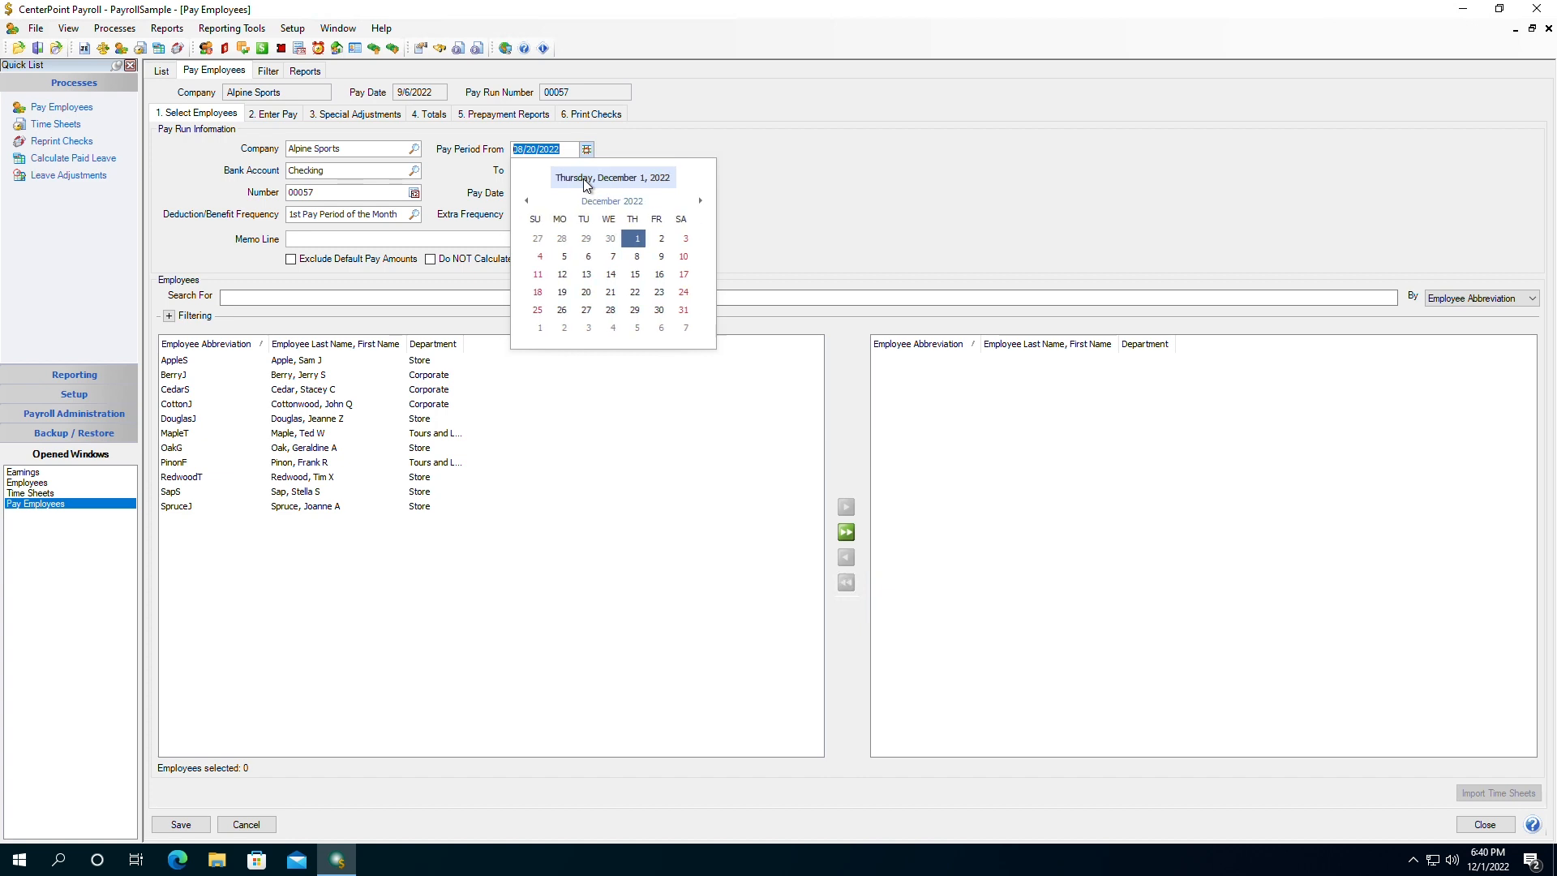
left_click(536, 237)
left_click(586, 175)
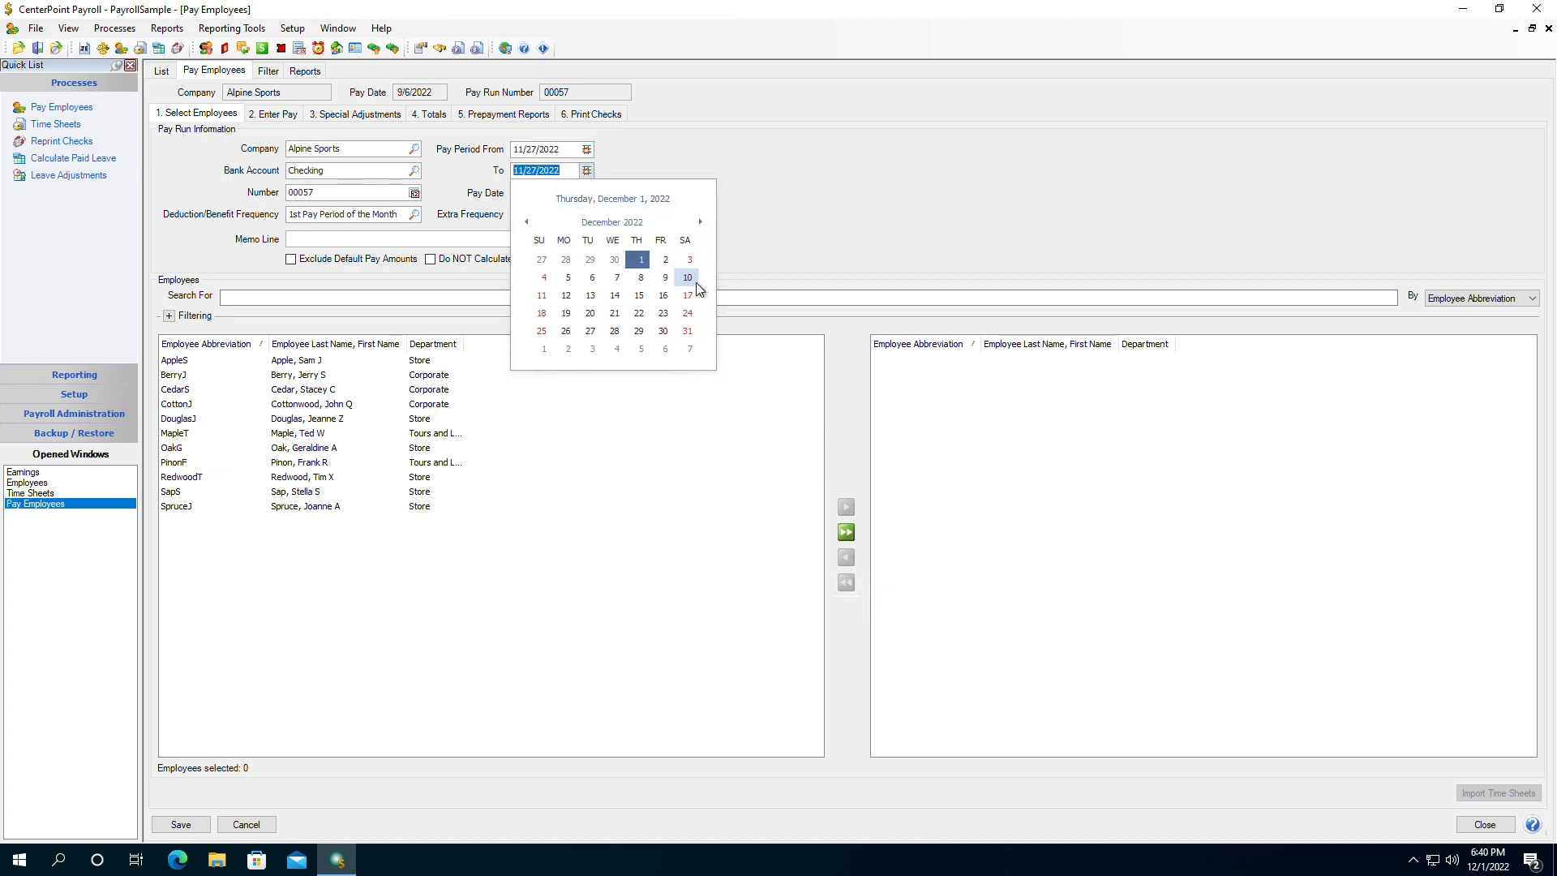
left_click(694, 280)
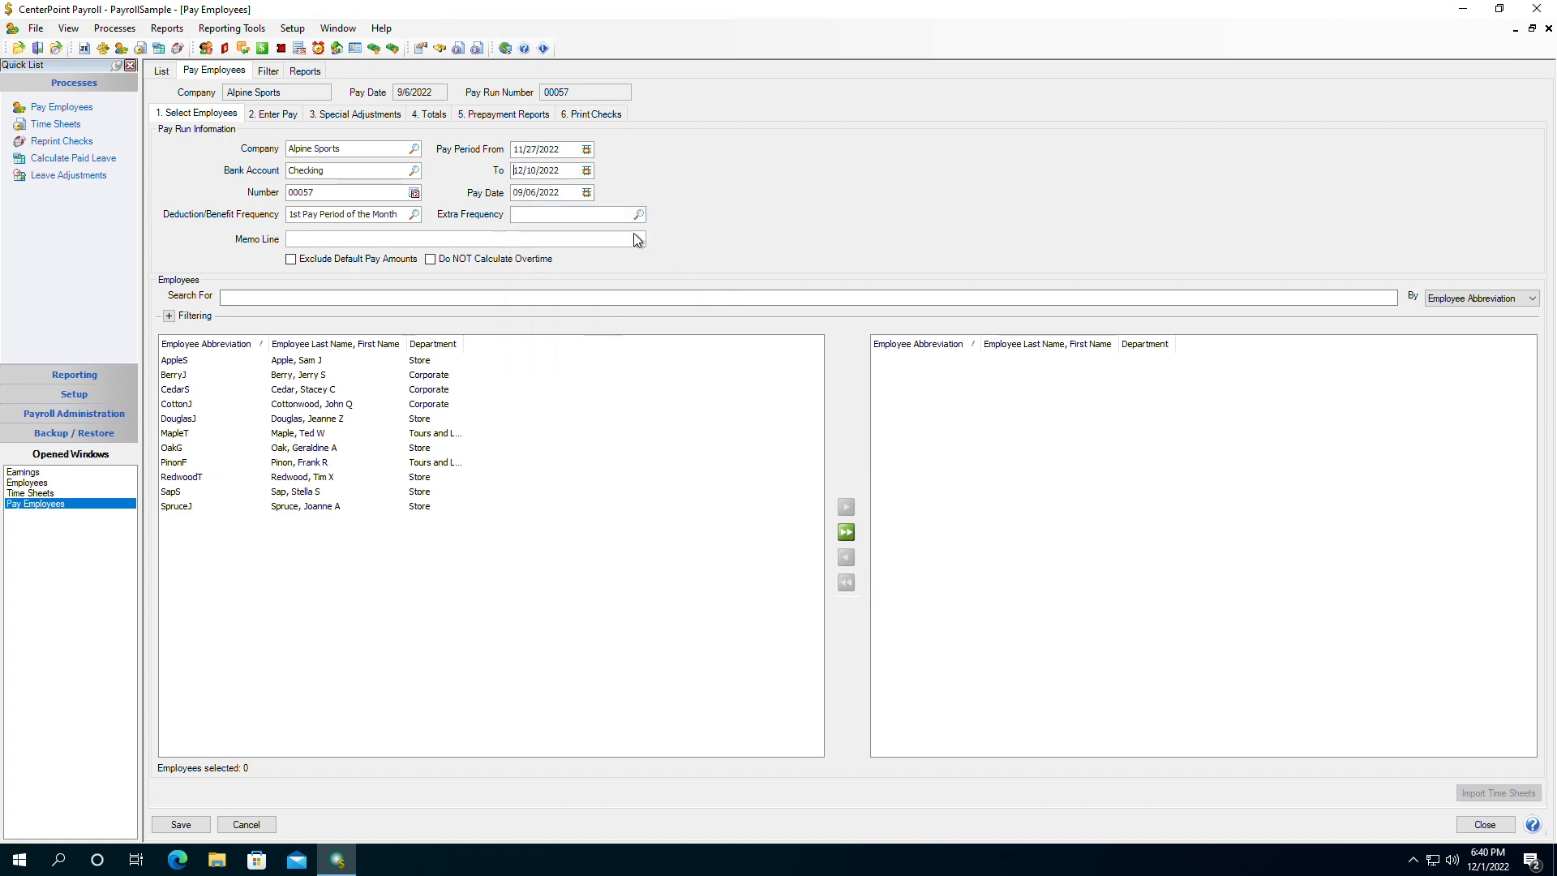
left_click(589, 194)
left_click(609, 220)
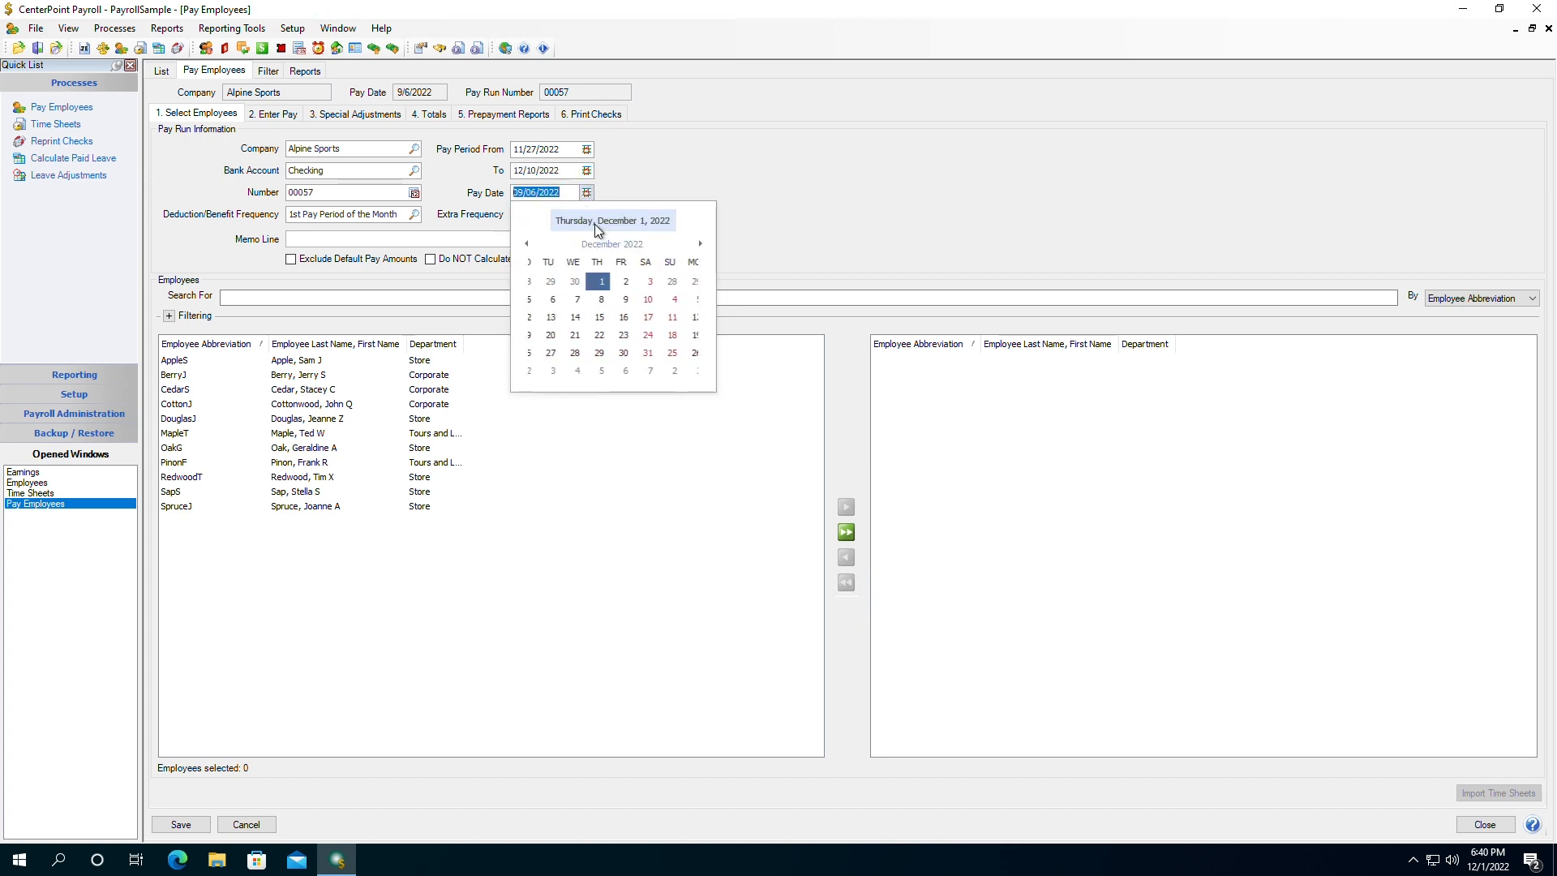
left_click(663, 318)
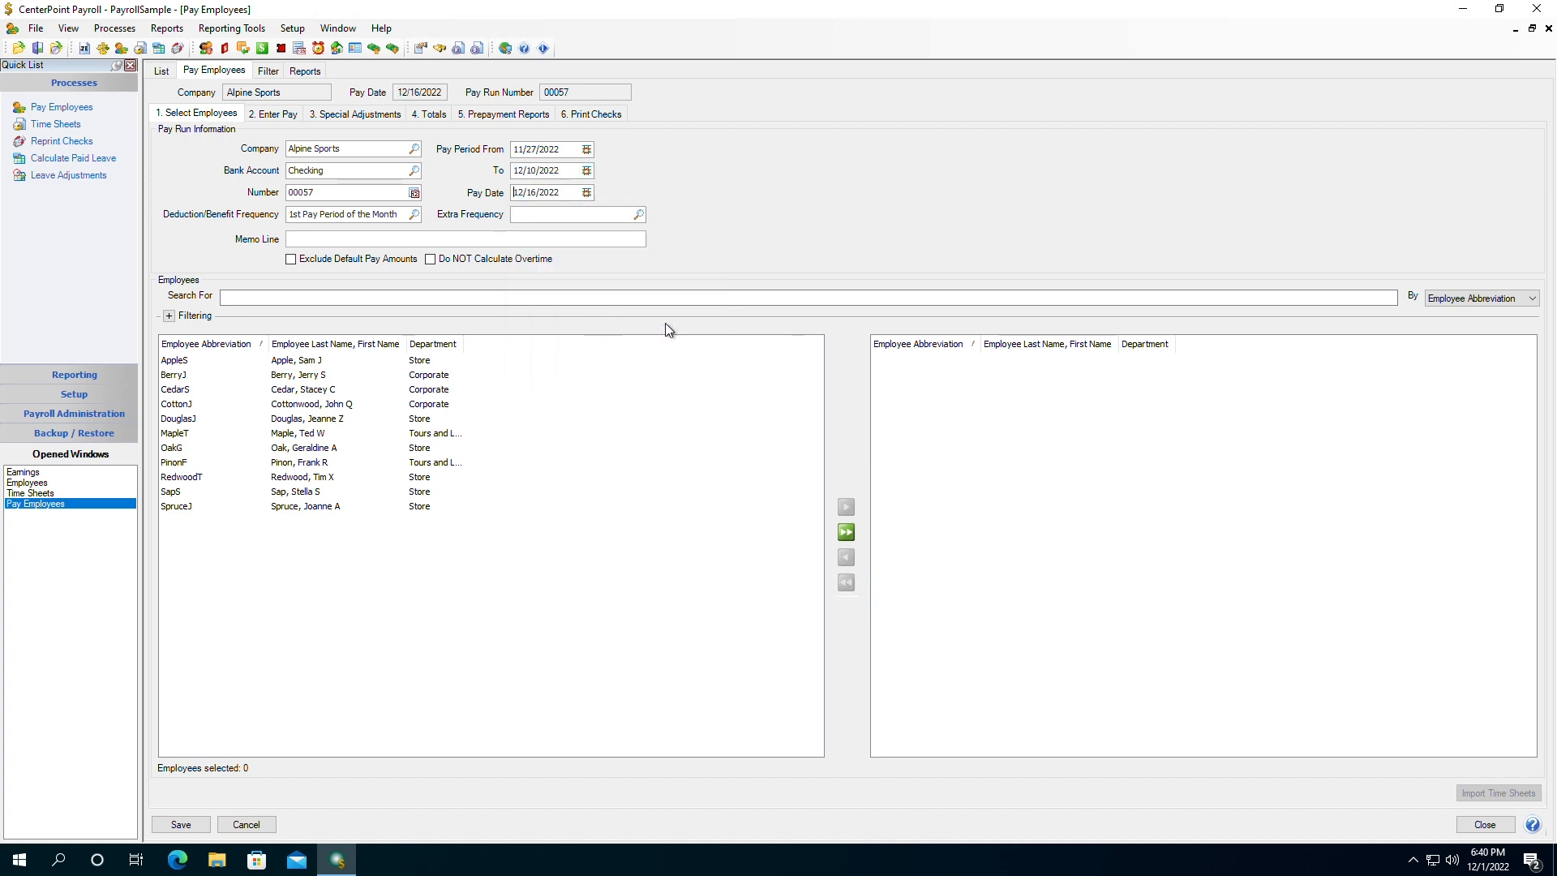
Step: Add the first listed employee to the pay run and view the time sheet import options without importing
double_click(420, 364)
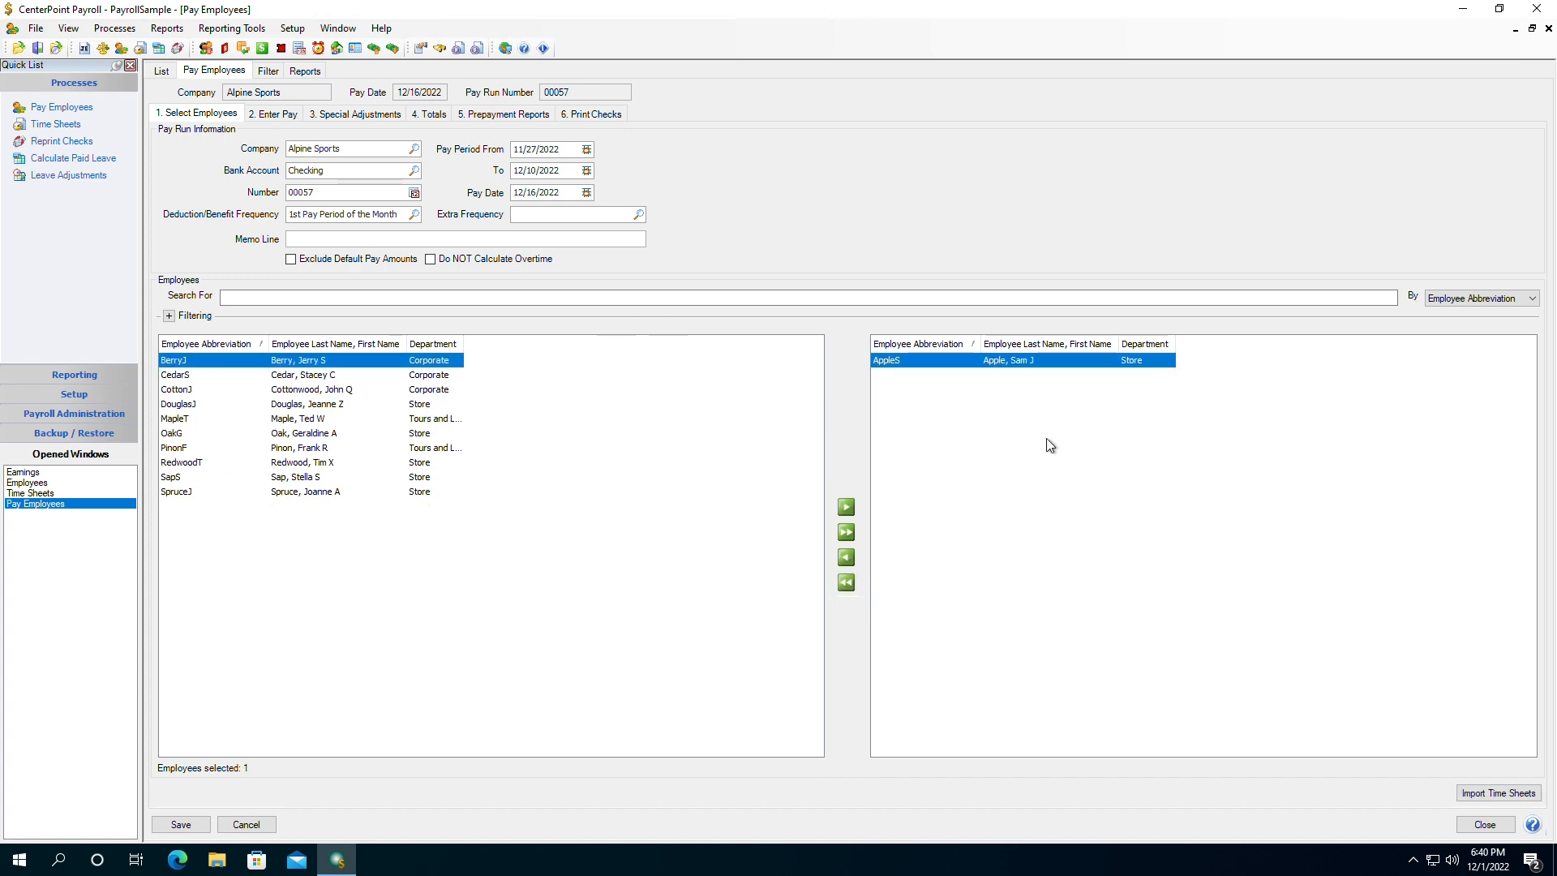
left_click(1492, 794)
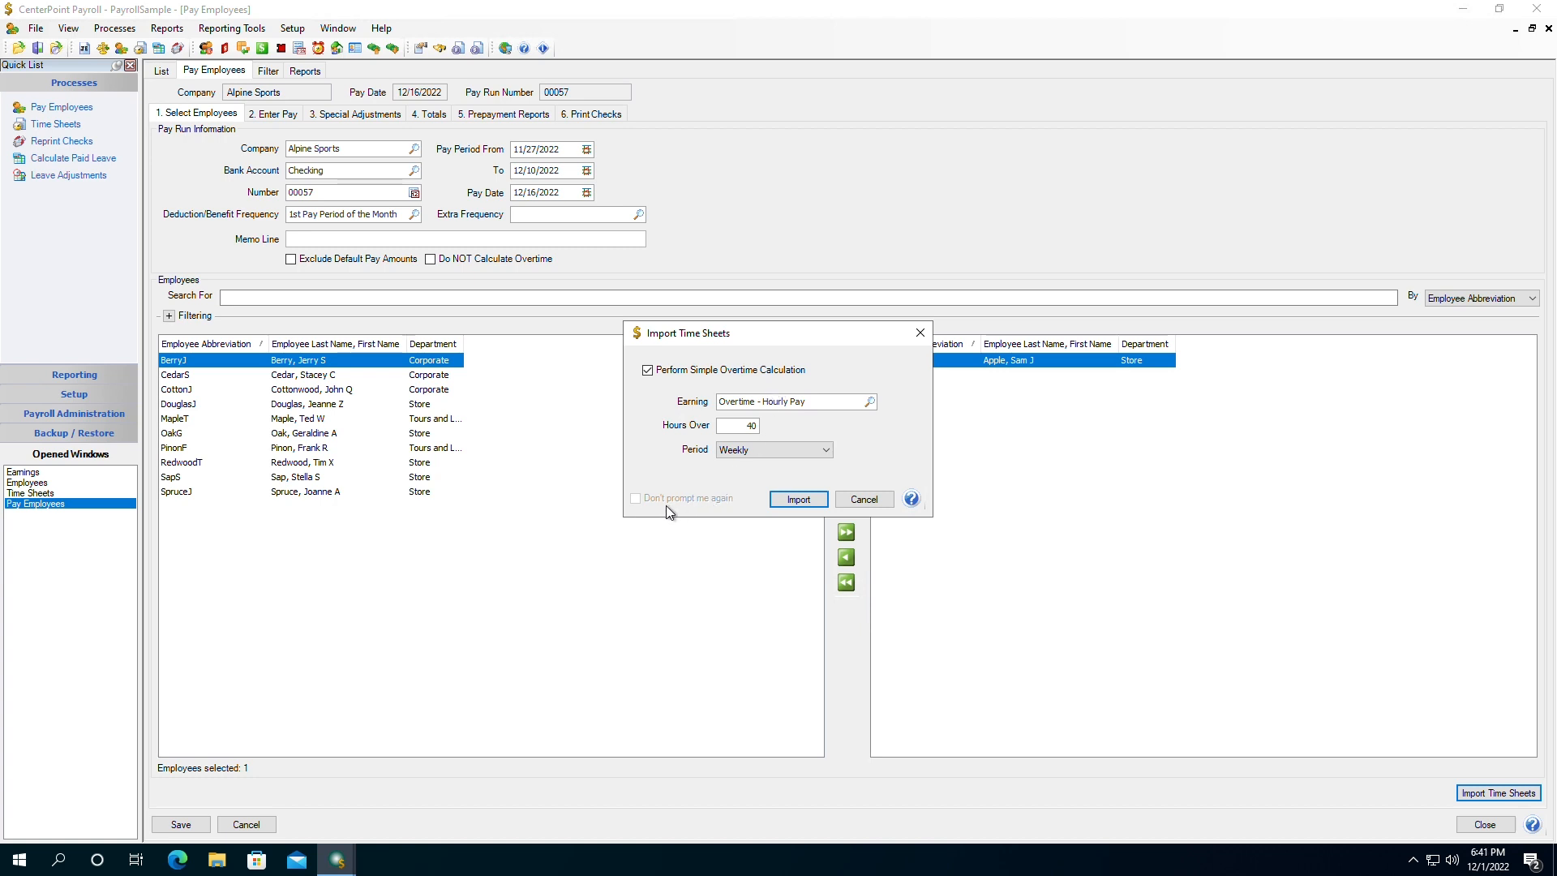
left_click(863, 499)
Step: Check the application-level Hide Simple Overtime Calculation setting in the payroll Time Sheets preferences and save the preferences
left_click(36, 31)
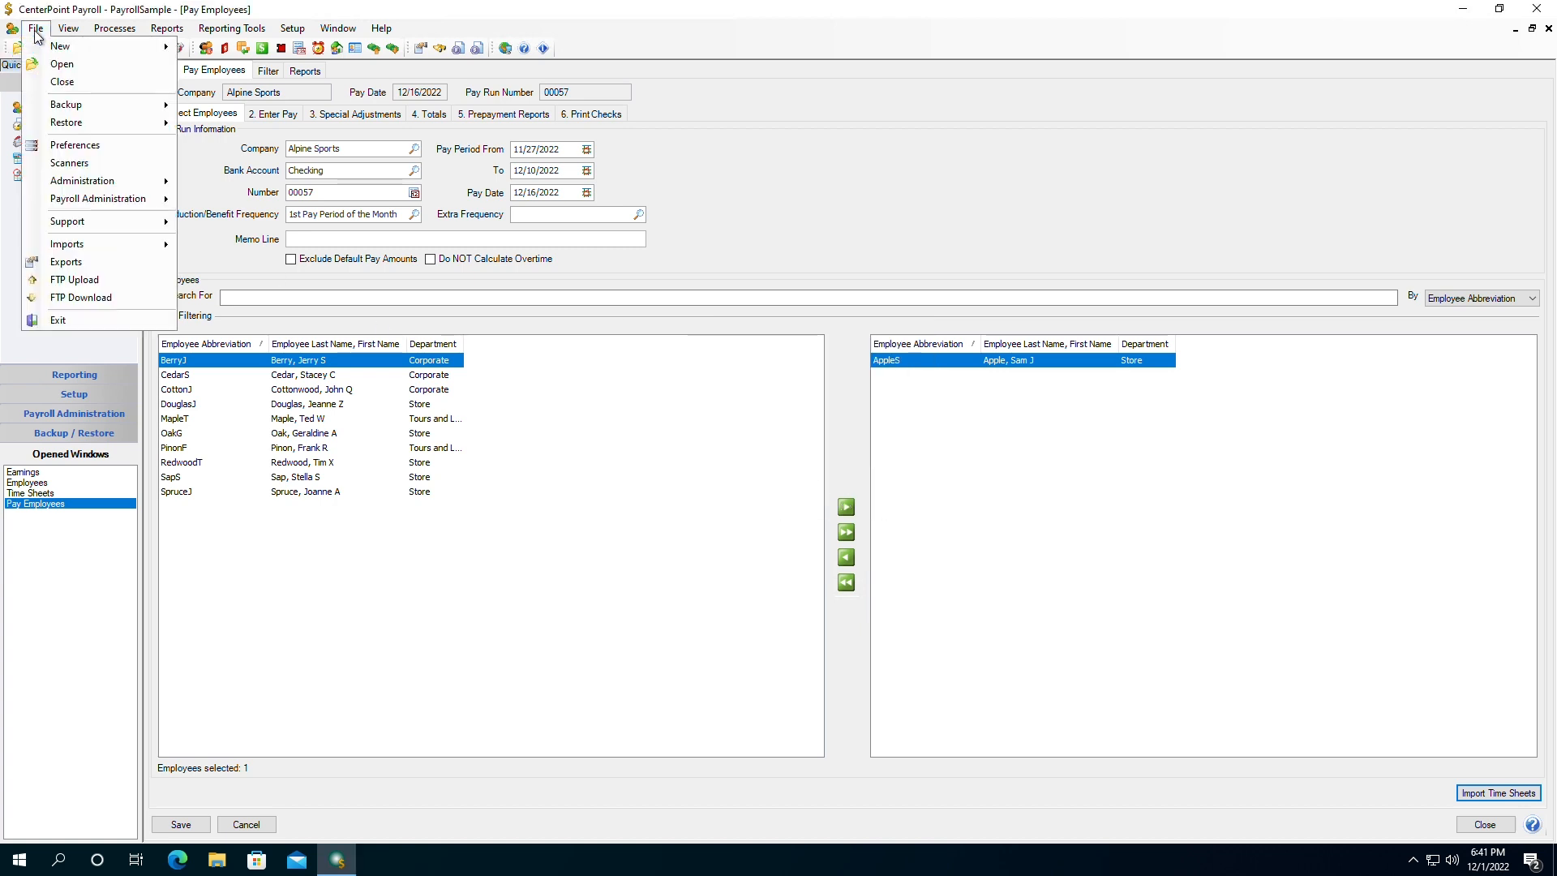
left_click(61, 145)
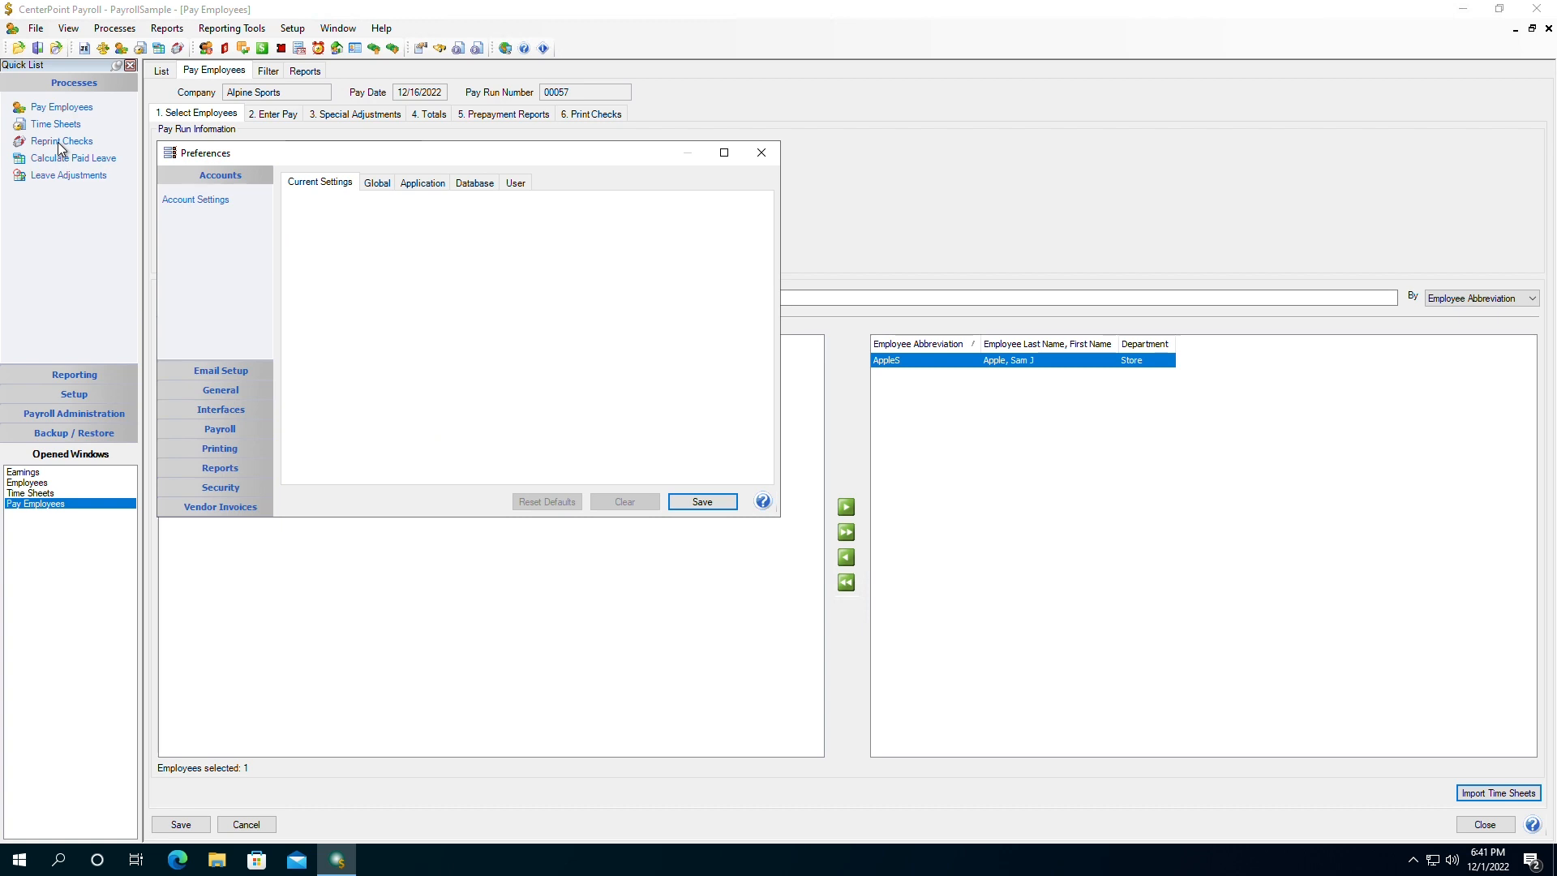
left_click(217, 428)
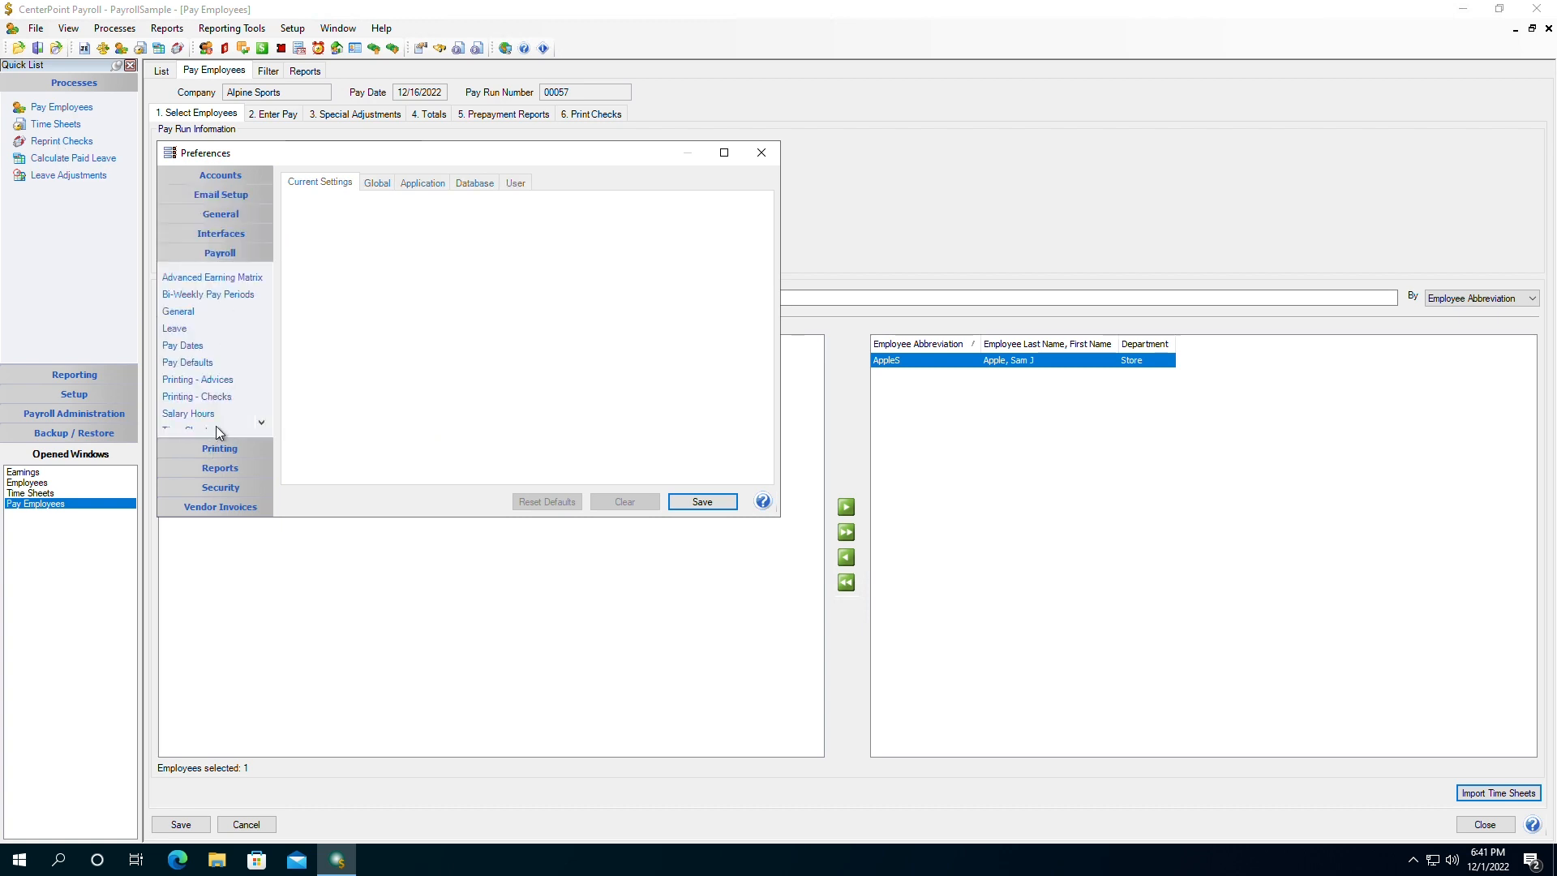
left_click(261, 420)
left_click(260, 423)
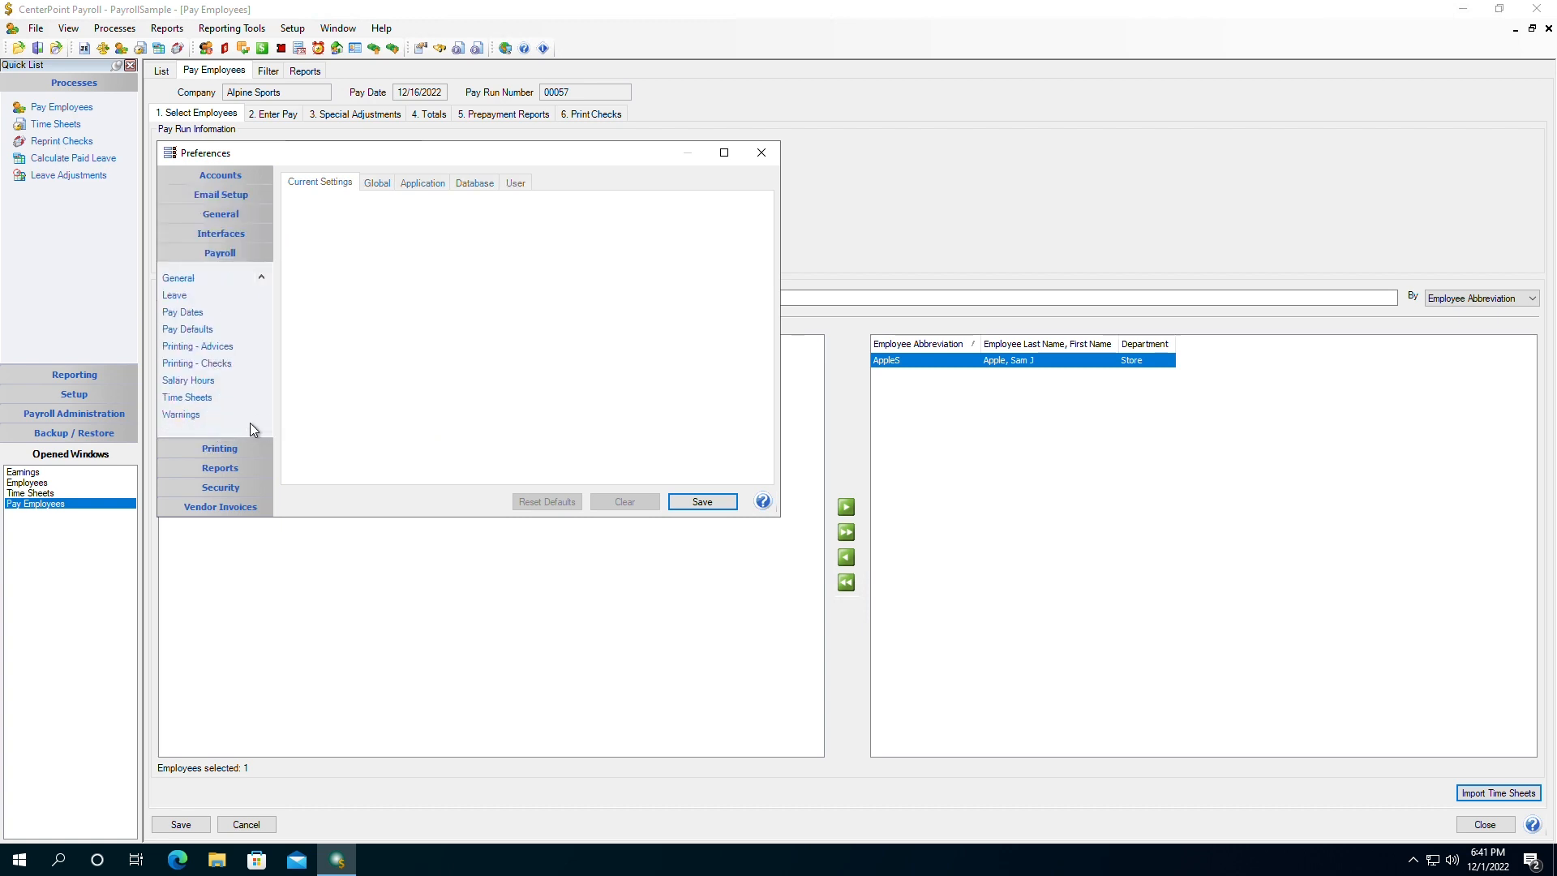
left_click(209, 399)
left_click(422, 183)
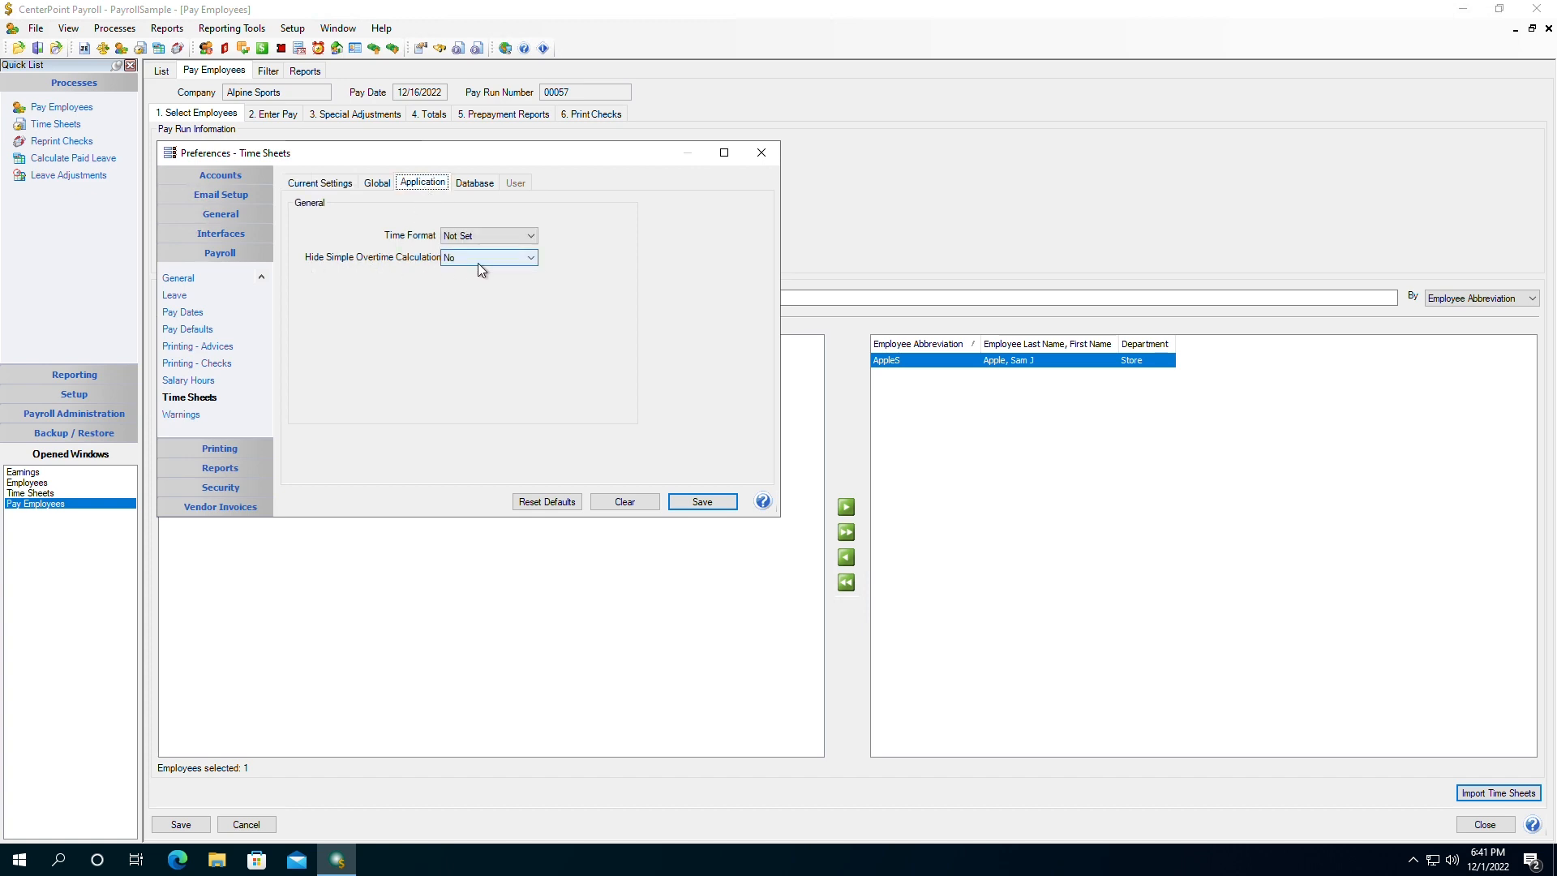
left_click(722, 504)
Step: Import the time sheets with simple overtime calculation, using Overtime - Hourly Pay for hours over 40 weekly
left_click(1510, 794)
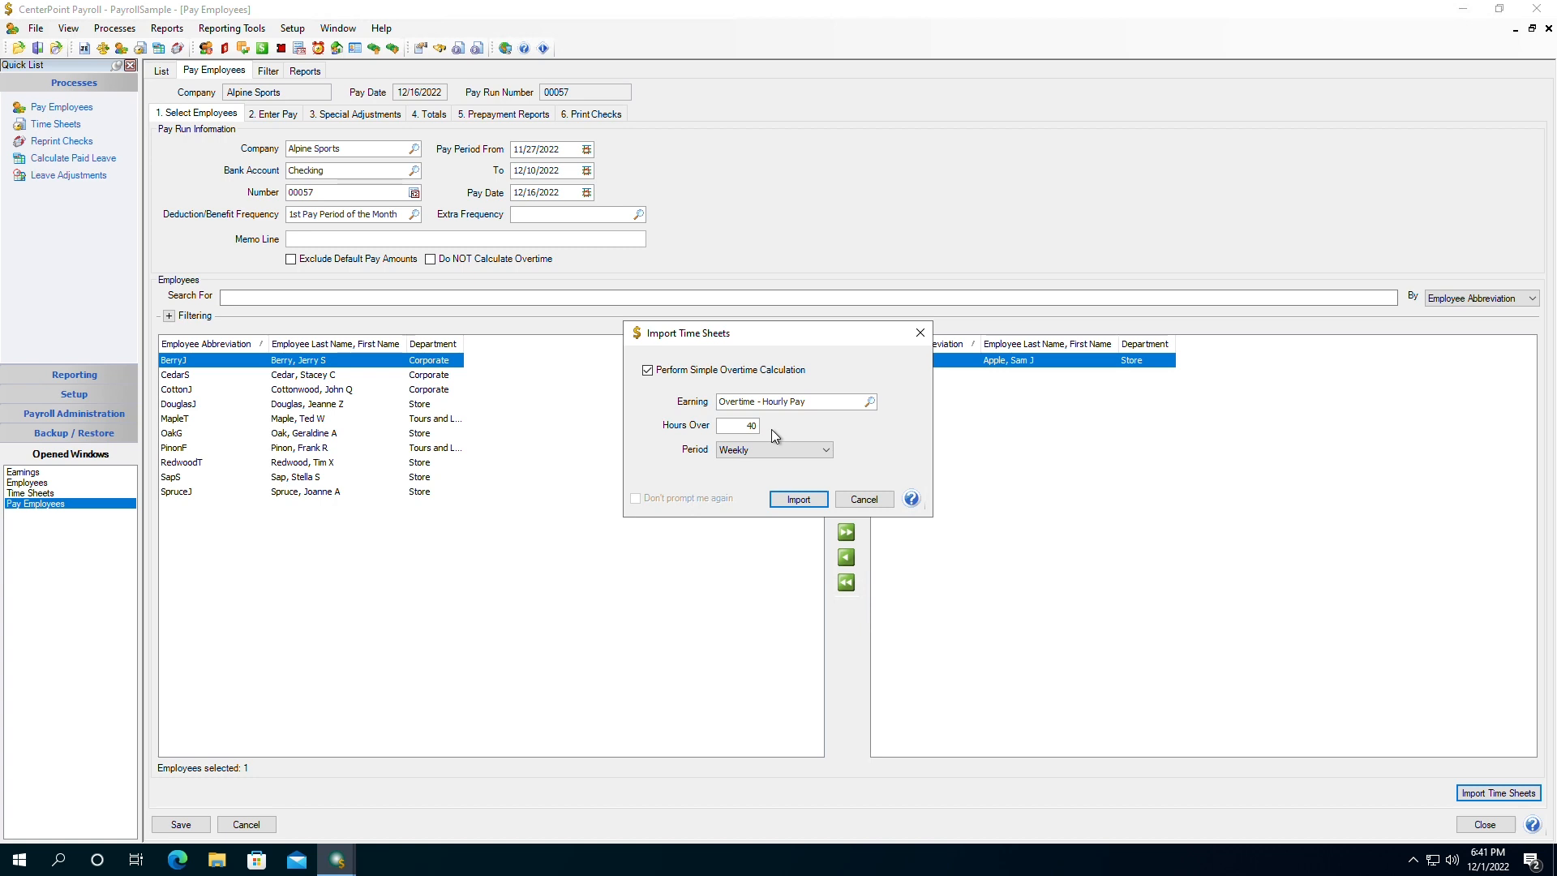
left_click(825, 445)
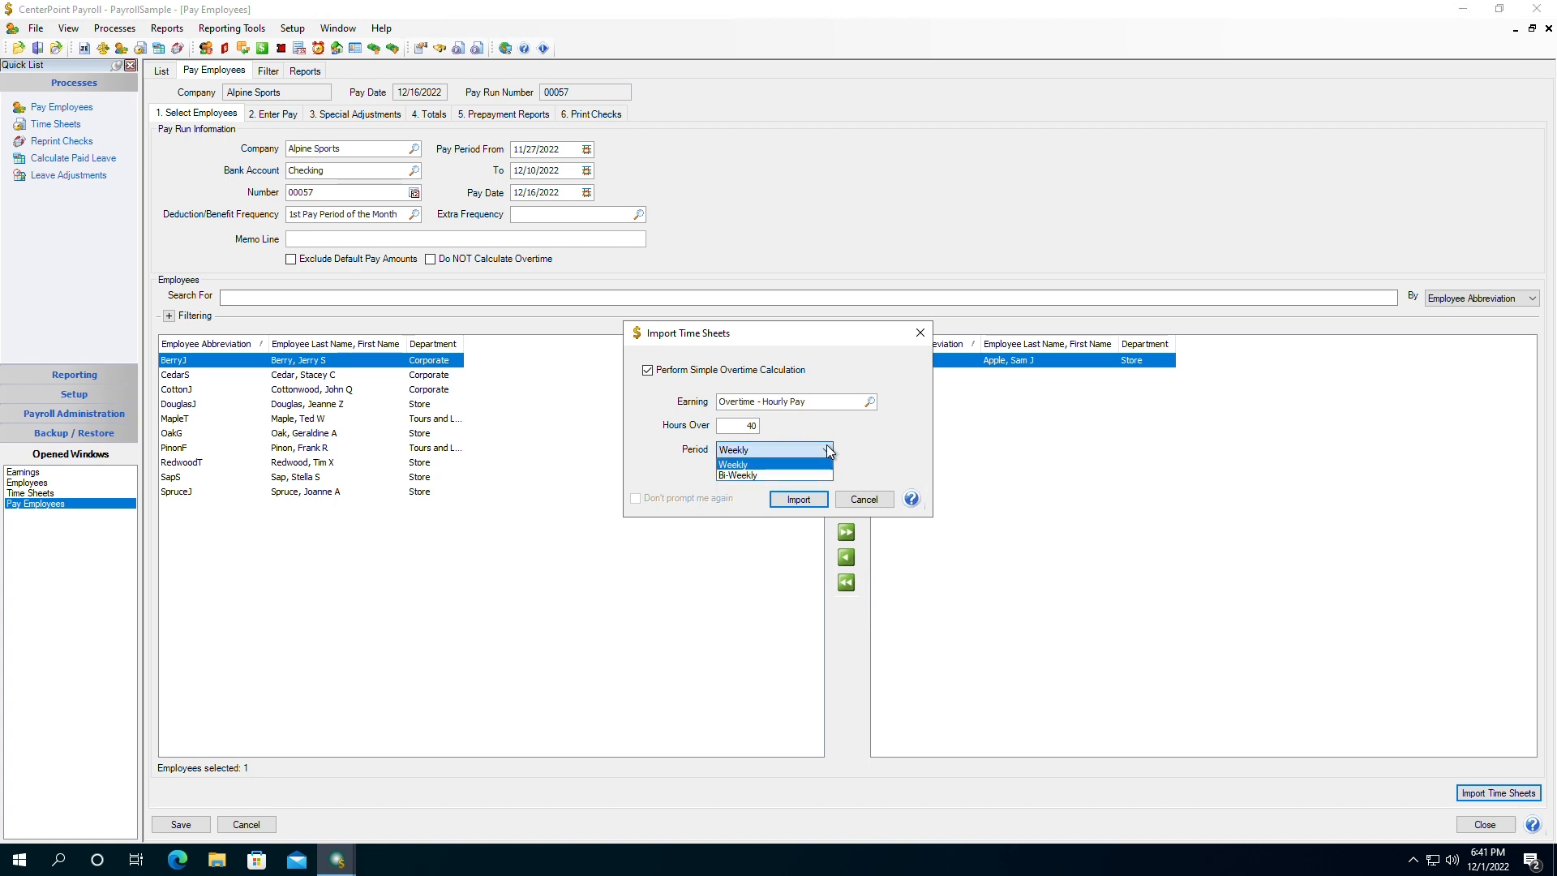
left_click(823, 425)
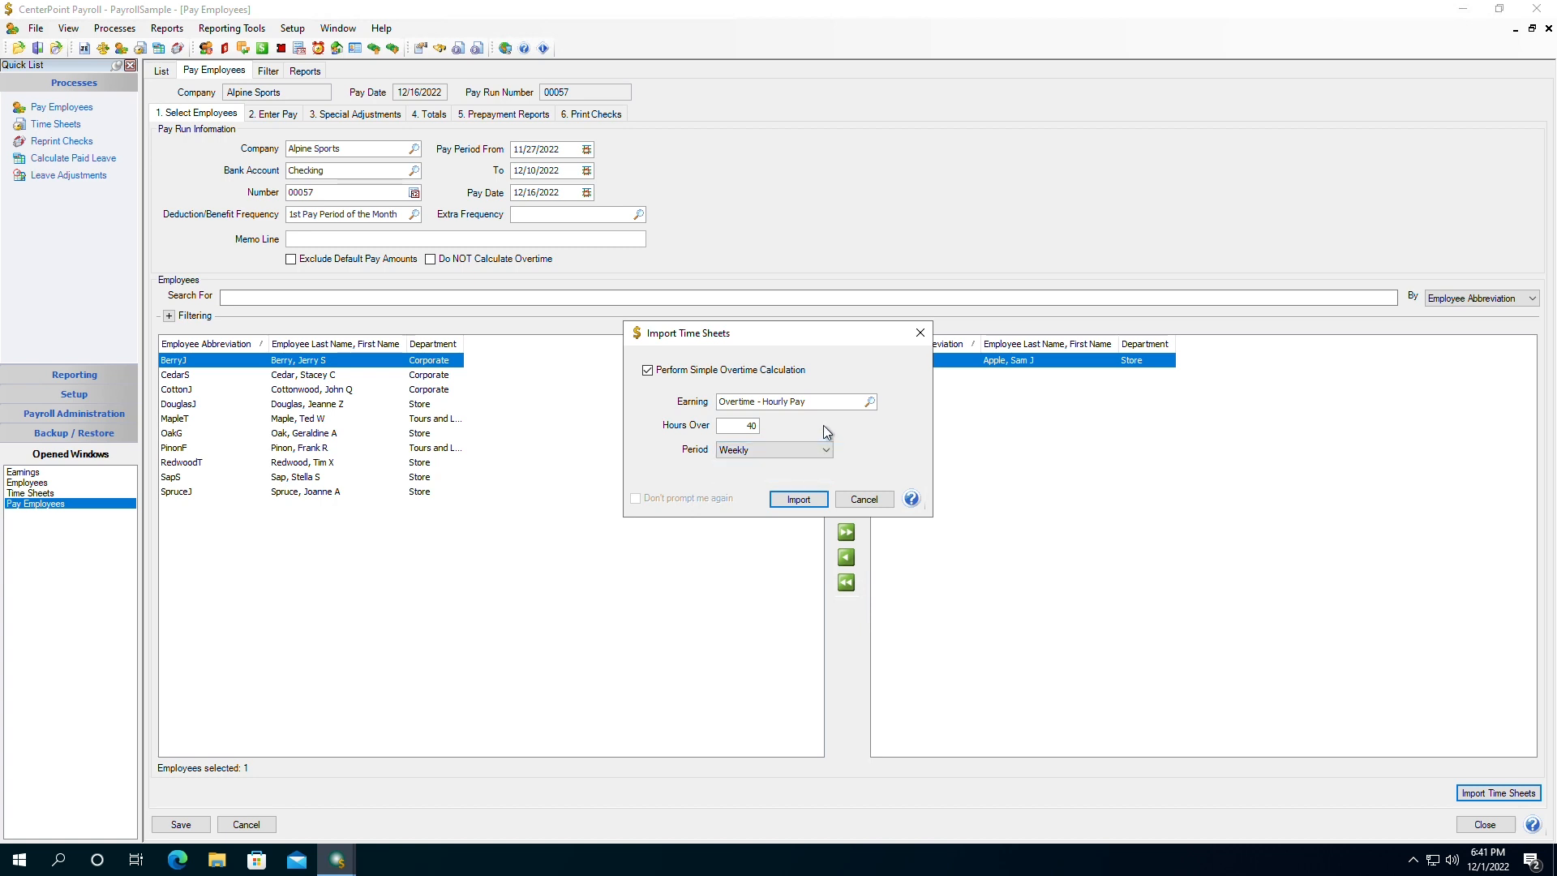
left_click(794, 506)
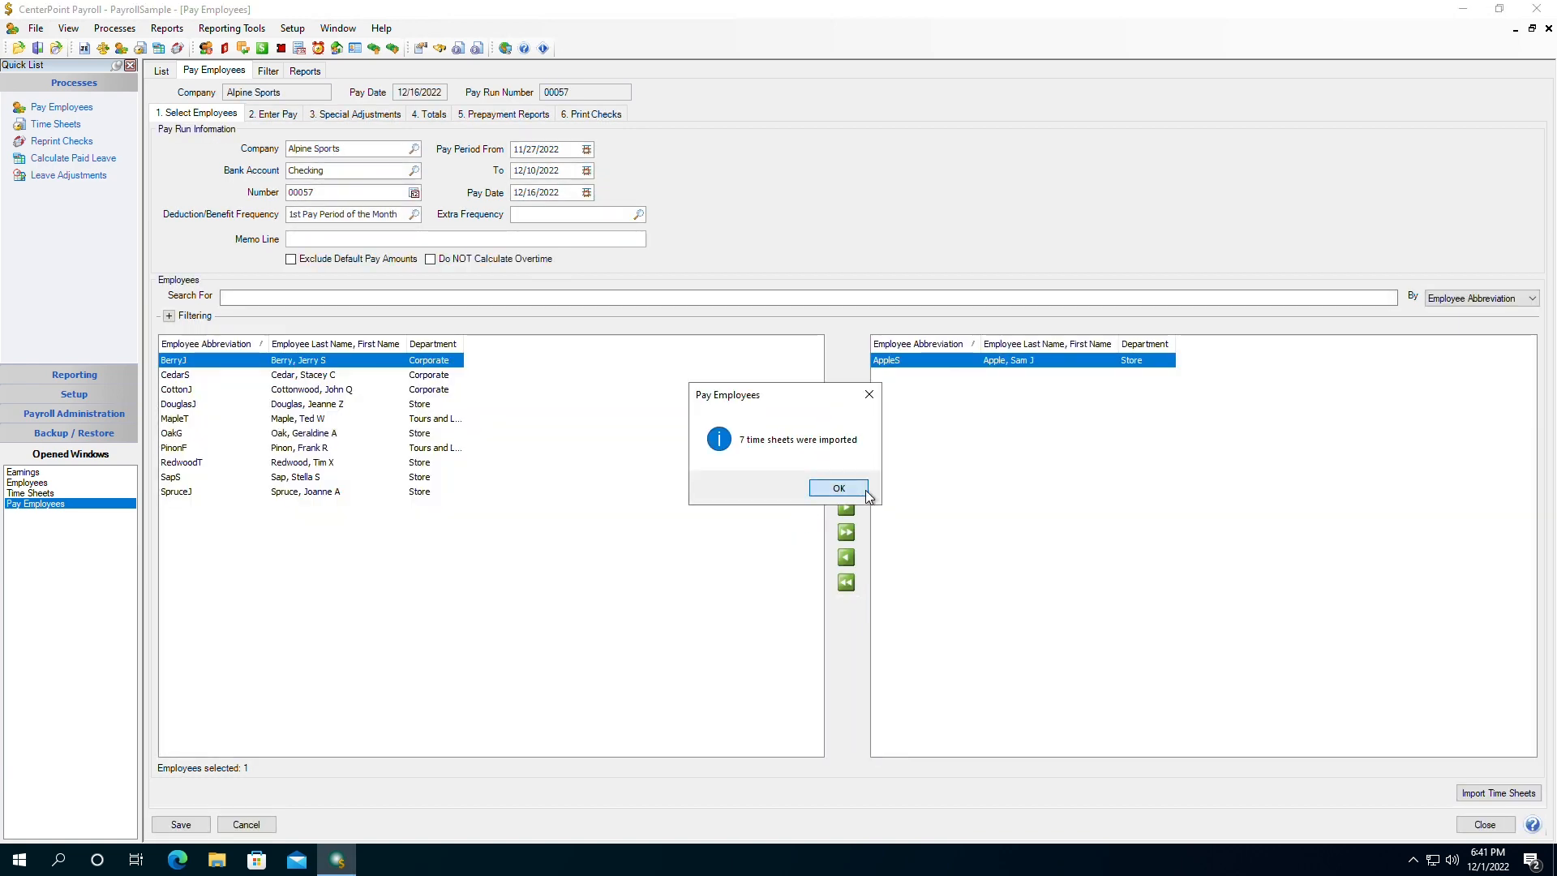
left_click(861, 492)
Step: Examine the employee's regular and time sheet earnings in the Enter Pay stage of the pay run
left_click(269, 120)
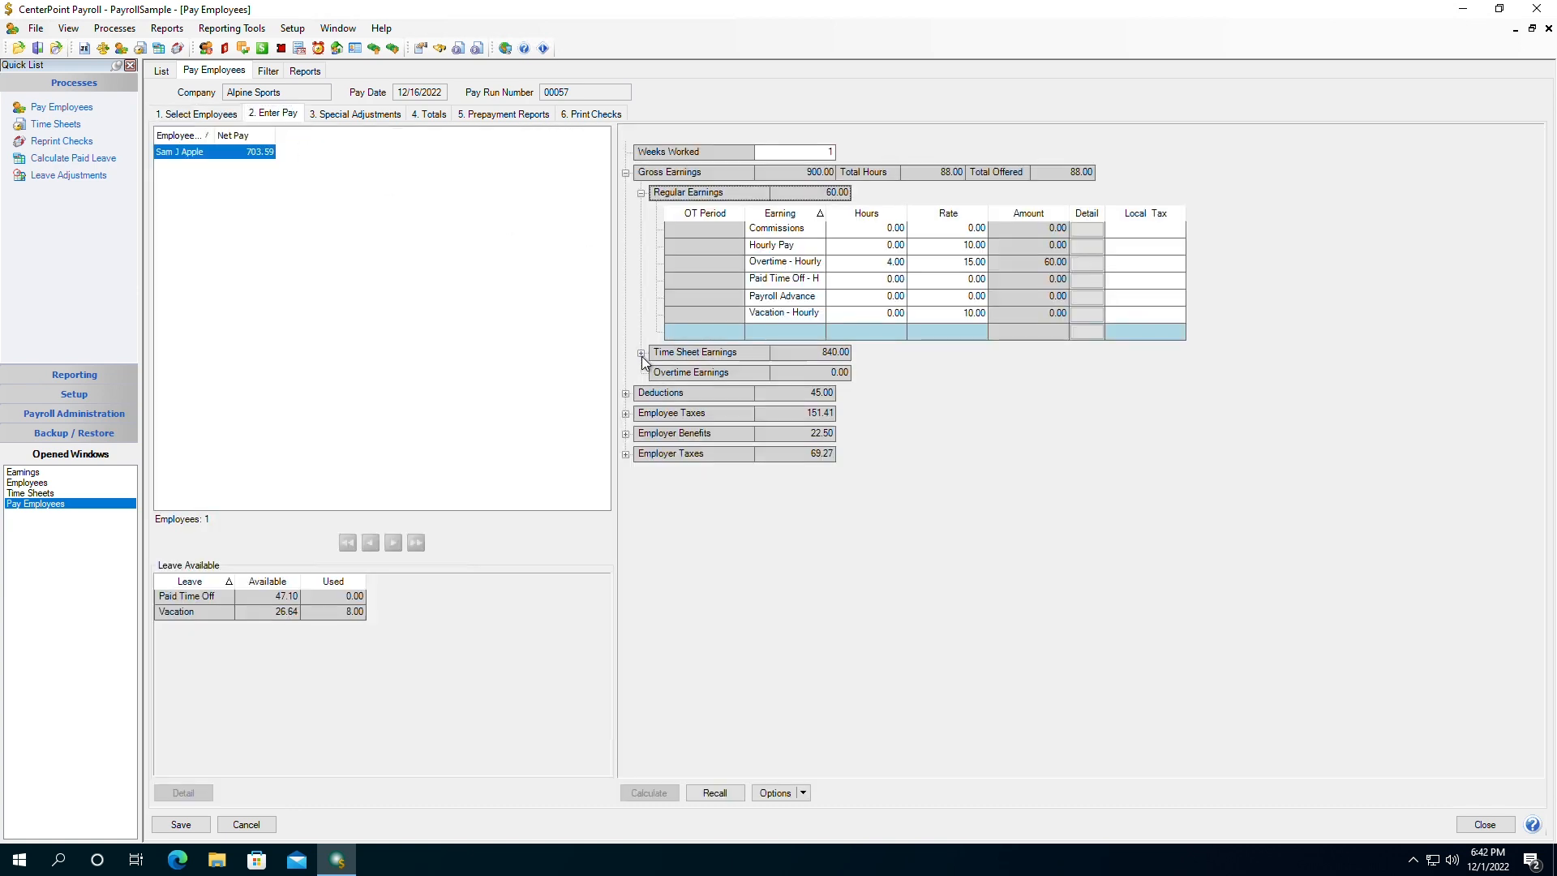
left_click(641, 354)
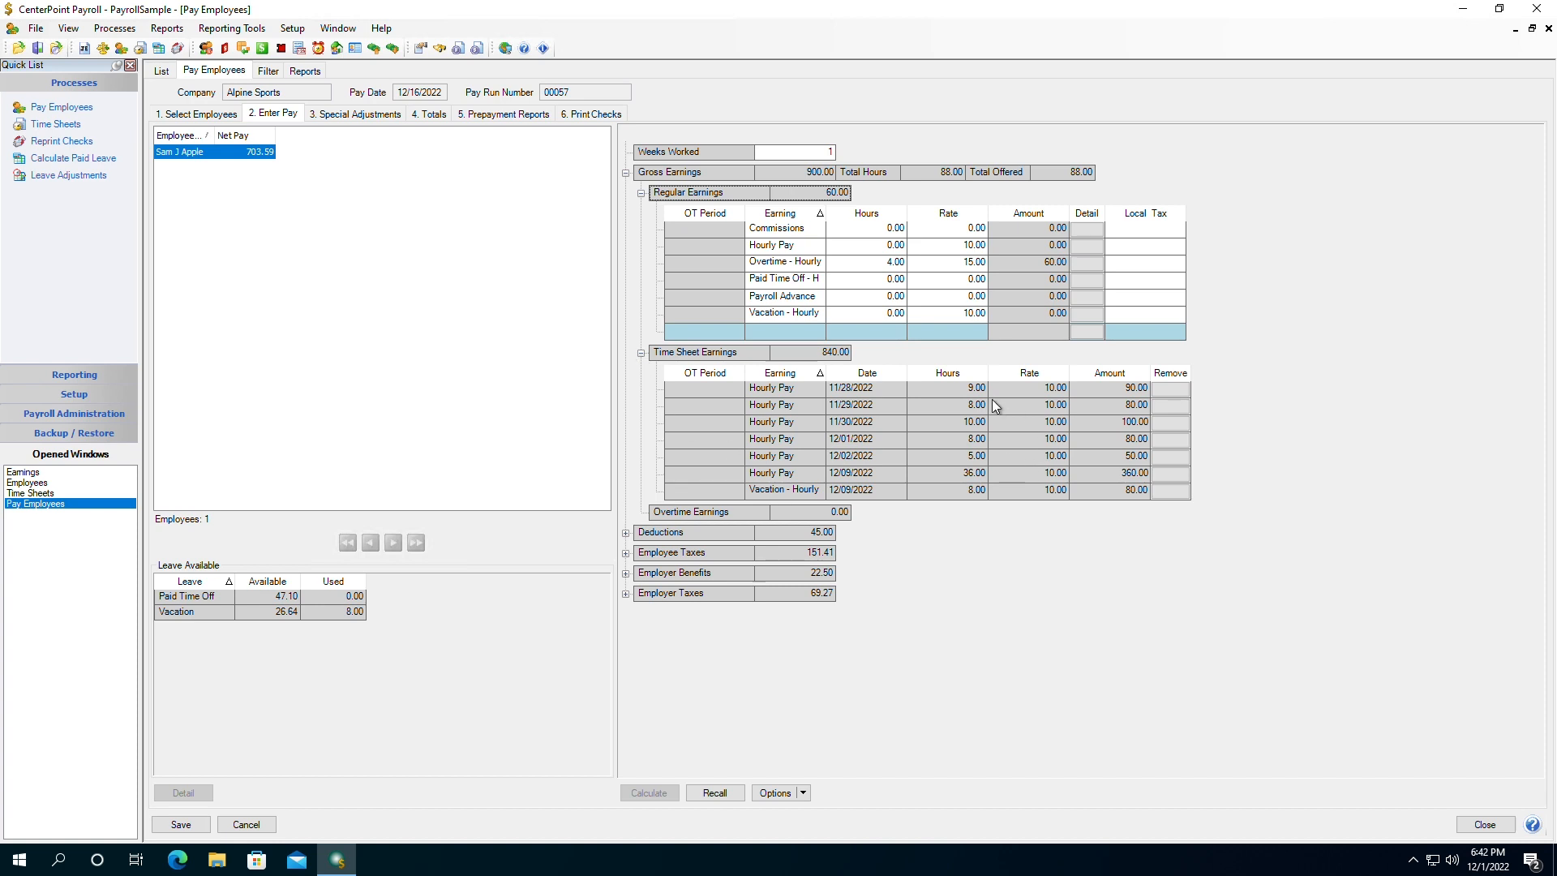